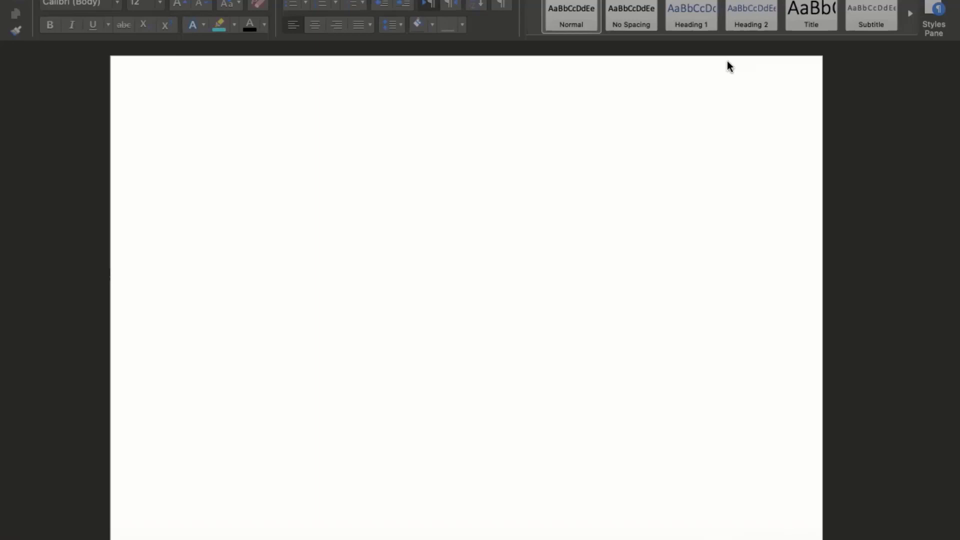
Step: Type the title 'My CV', enlarge it and centre it on the page
left_click(466, 161)
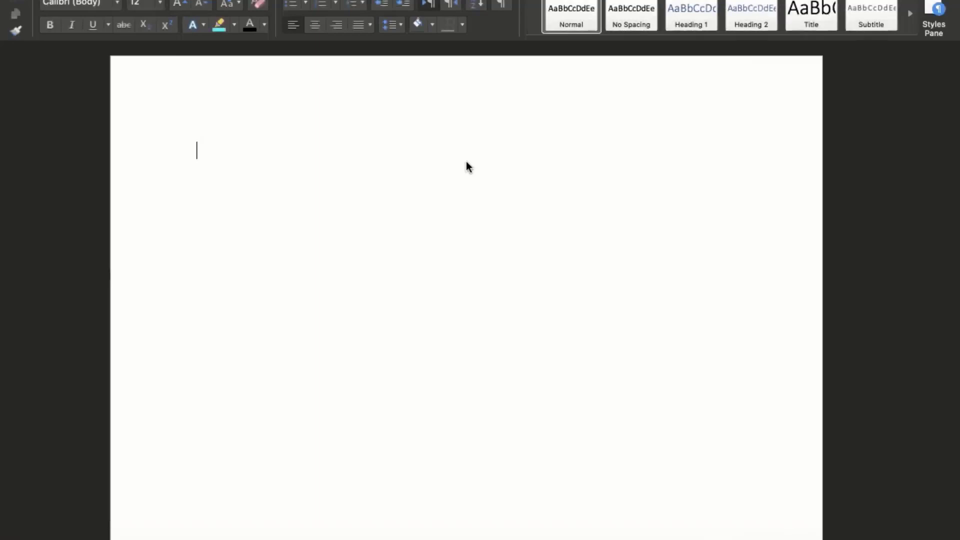
type("My C")
type("V")
key("ctrl+a")
key("ctrl+shift+period")
key("ctrl+shift+period")
key("ctrl+shift+period")
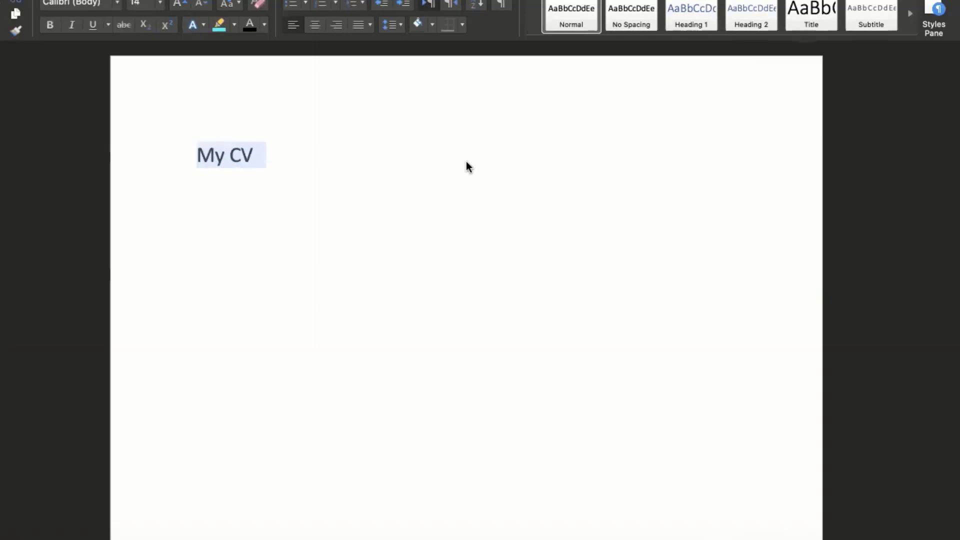
key("ctrl+shift+period")
key("ctrl+shift+period")
key("ctrl+shift+period")
key("ctrl+shift+period")
key("ctrl+shift+period")
key("ctrl+shift+period")
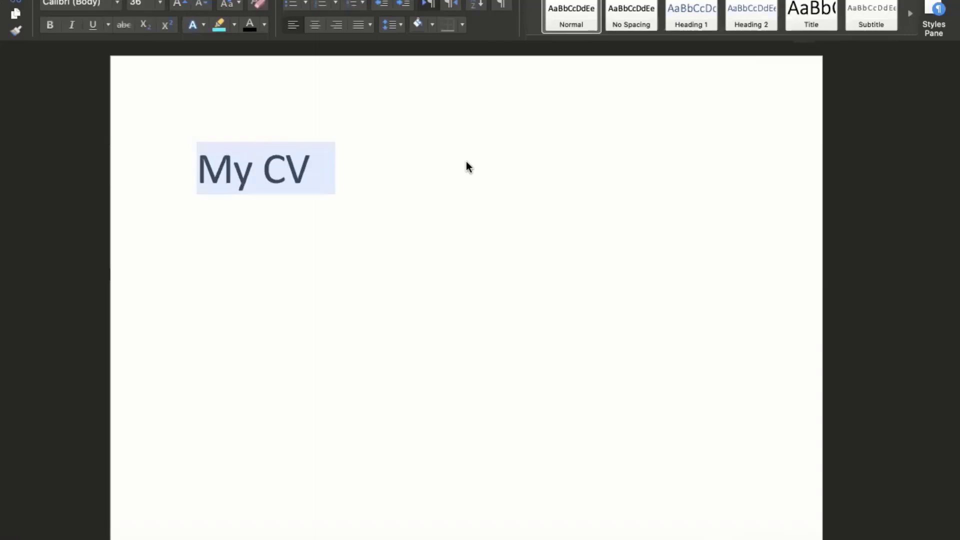
key("ctrl+shift+period")
key("ctrl+shift+period")
key("ctrl+shift+period")
key("ctrl+e")
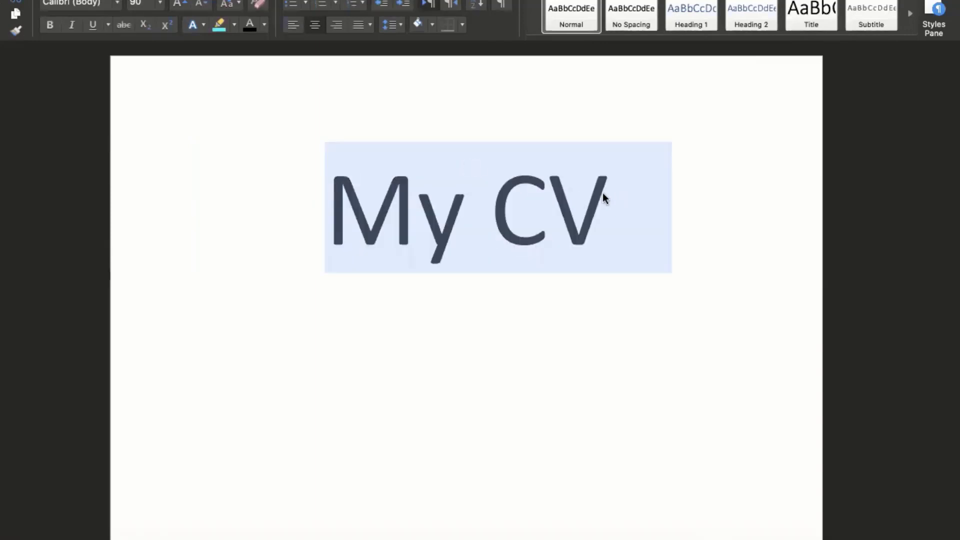
Step: Replace the title text with 'Curriculum Vitae'
left_click(602, 193)
triple_click(389, 176)
type("Curriu")
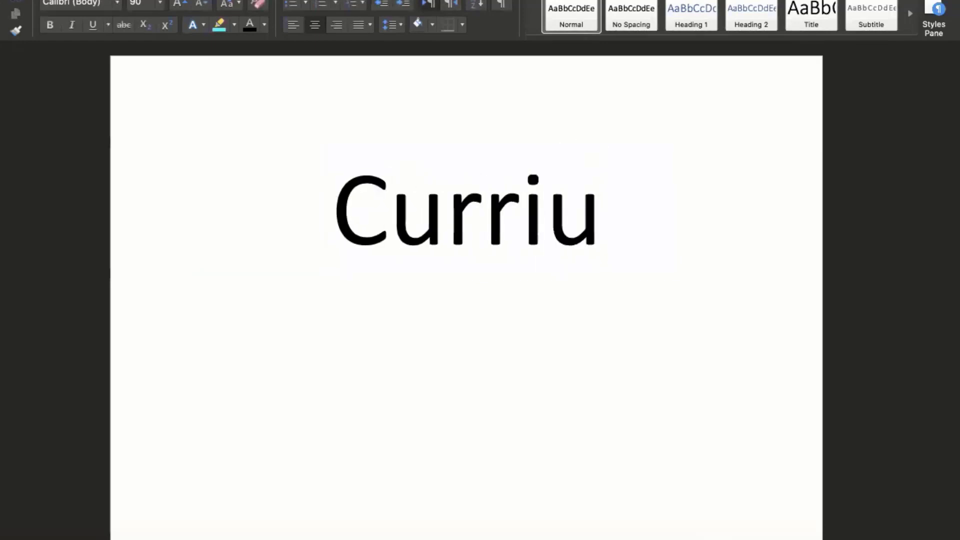
key("BackSpace")
type("clu")
key("BackSpace")
key("BackSpace")
type("il")
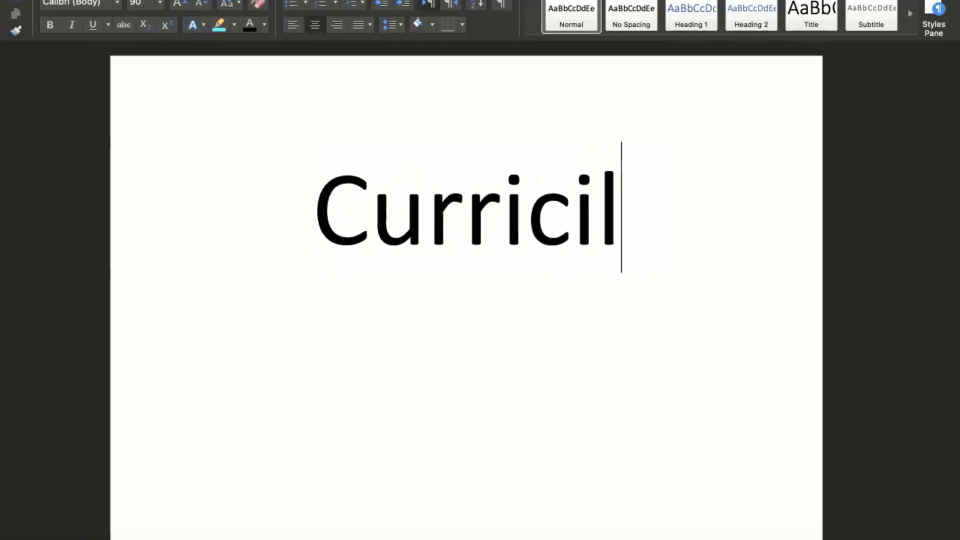
key("BackSpace")
key("BackSpace")
type("ulum ")
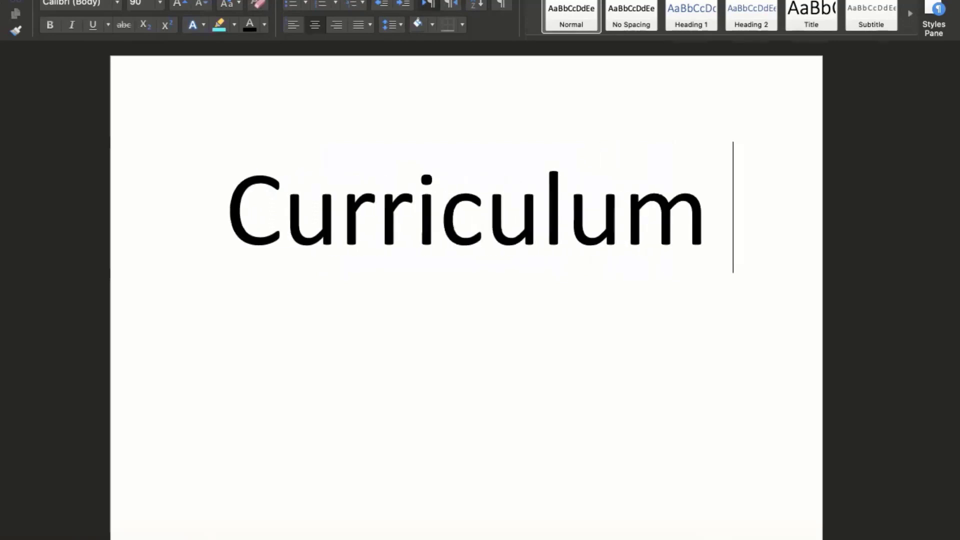
type("Vitae")
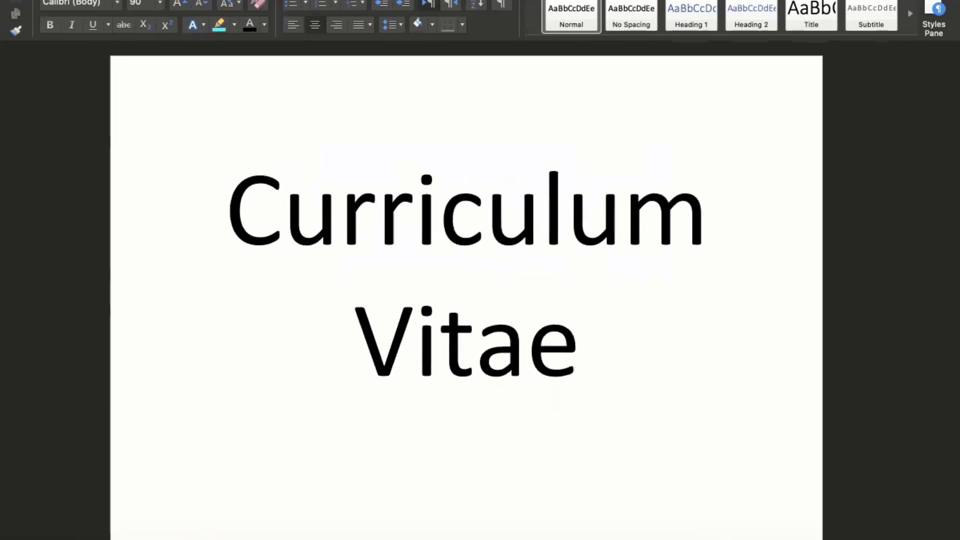
Step: Set the title to 48 pt, retype it as 'My Resume', then select and delete it
key("super+a")
key("super+shift+comma")
key("super+shift+comma")
key("super+shift+comma")
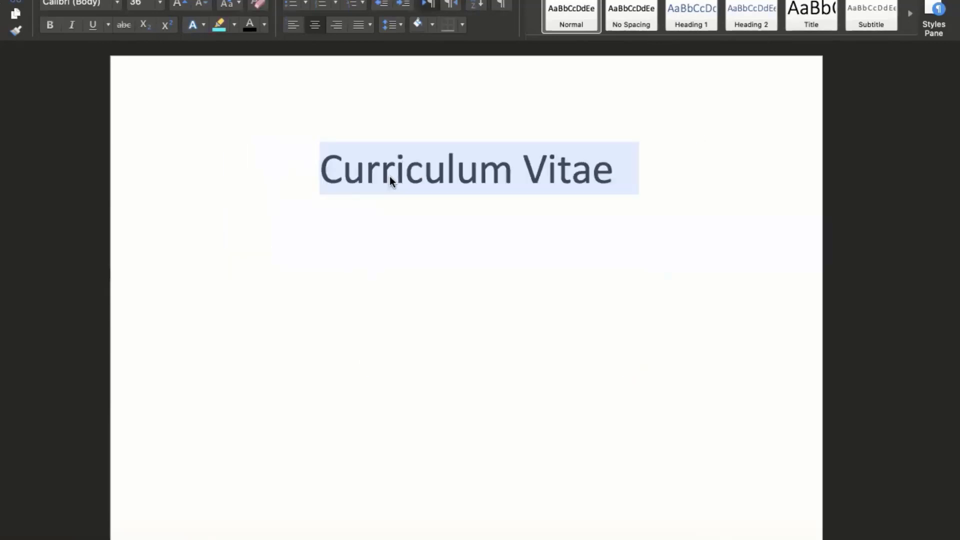
key("super+shift+period")
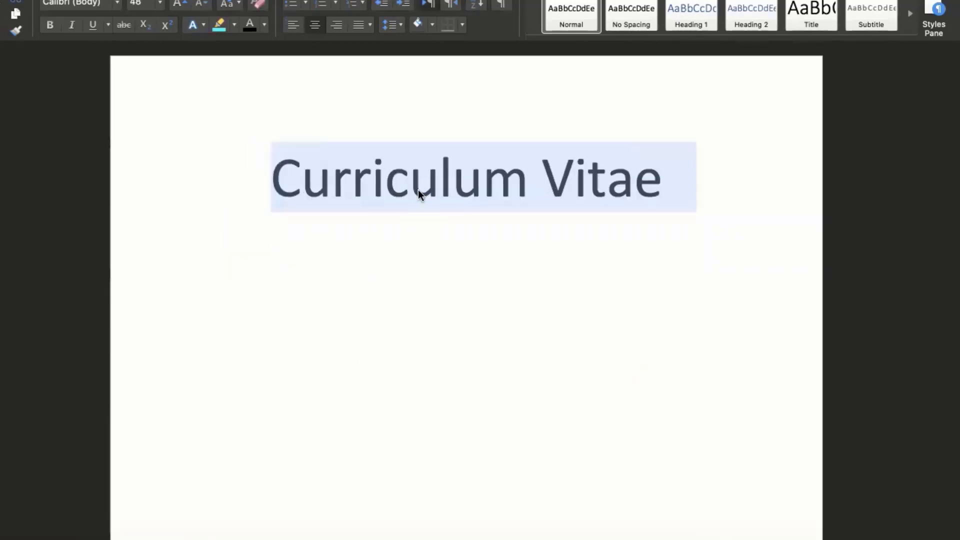
type("My Resum")
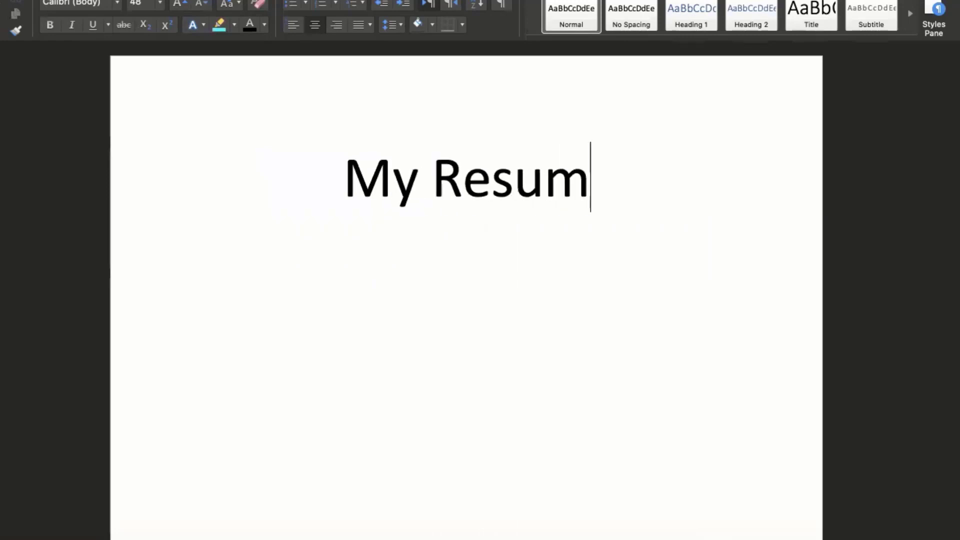
type("e")
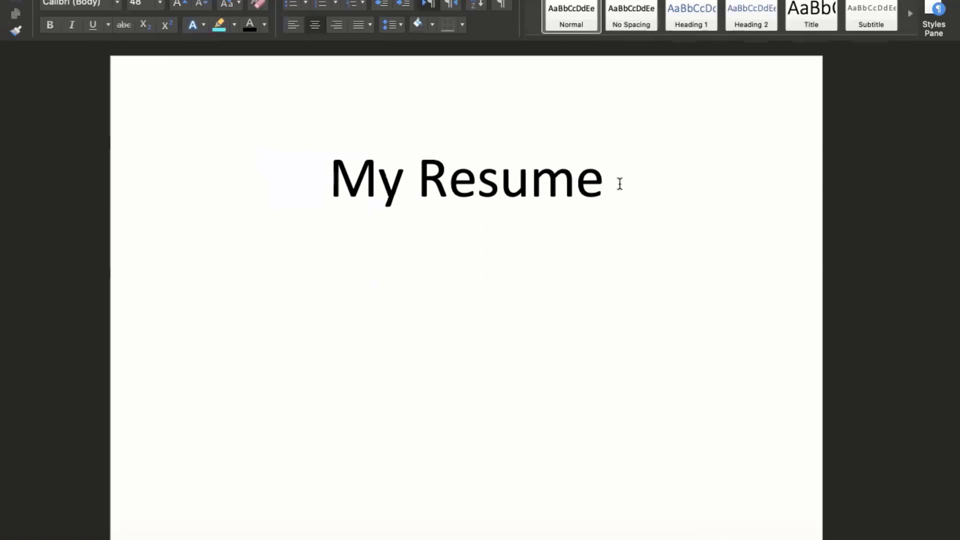
left_click_drag(619, 183, 355, 151)
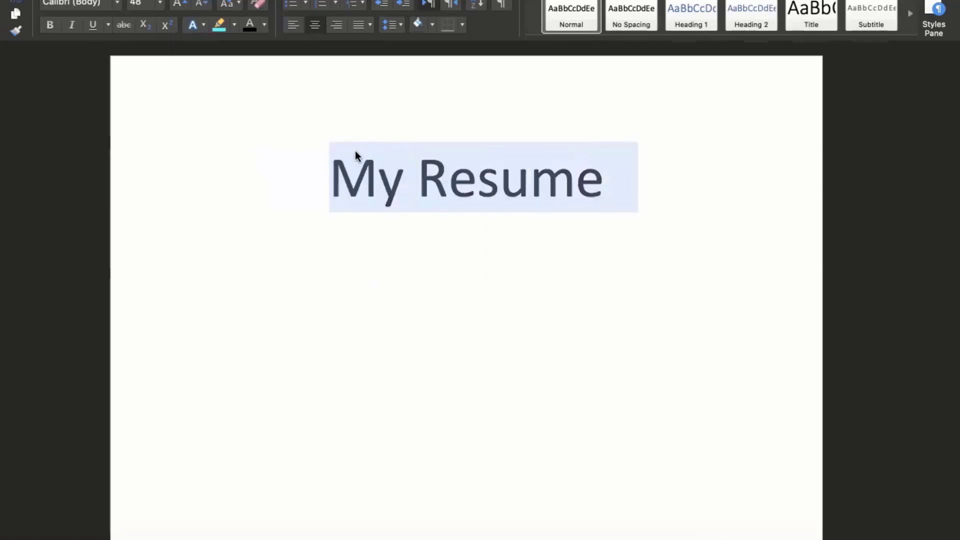
key("BackSpace")
Step: Left-align the empty line and set the text size to 26
key("ctrl+l")
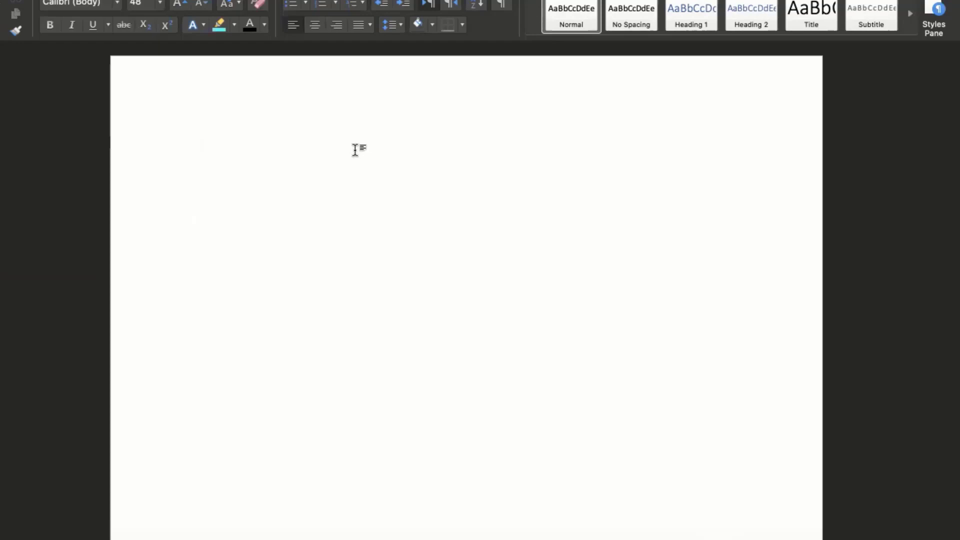
key("super+shift+comma")
key("super+shift+comma")
key("super+shift+comma")
Step: Type 'Points:' and start numbered item 1, 'Personal Details (Name, Age, Gender, email, Phone)'
type("Po")
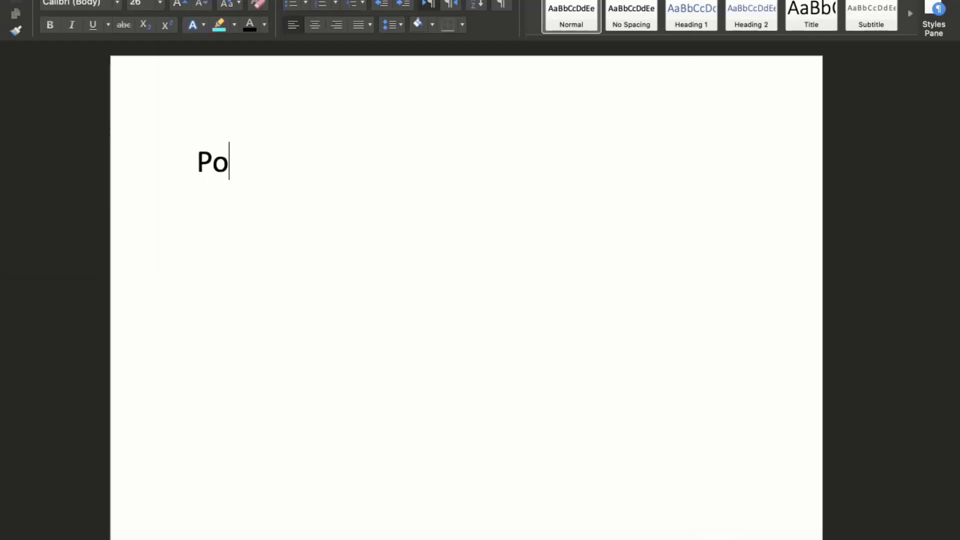
type("ints")
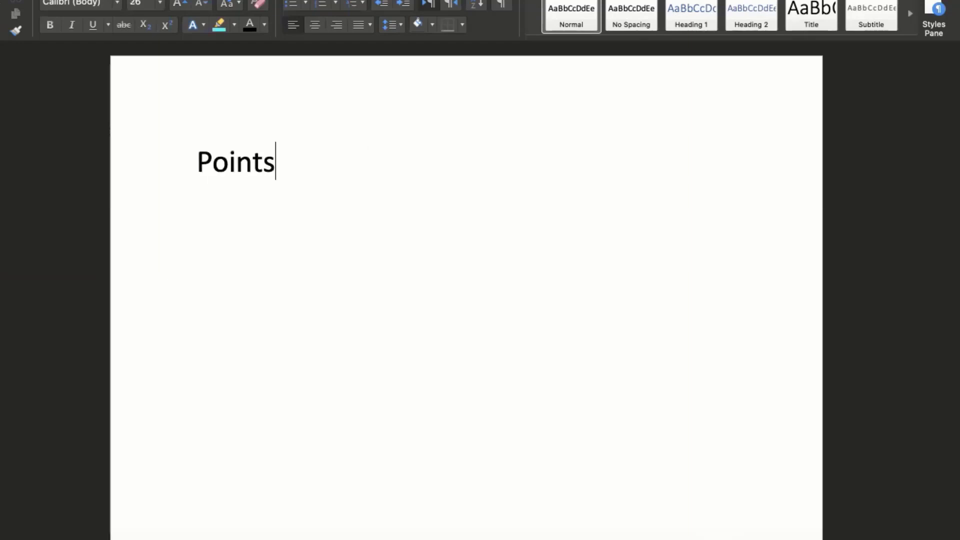
type(":")
key("Return")
type("1.")
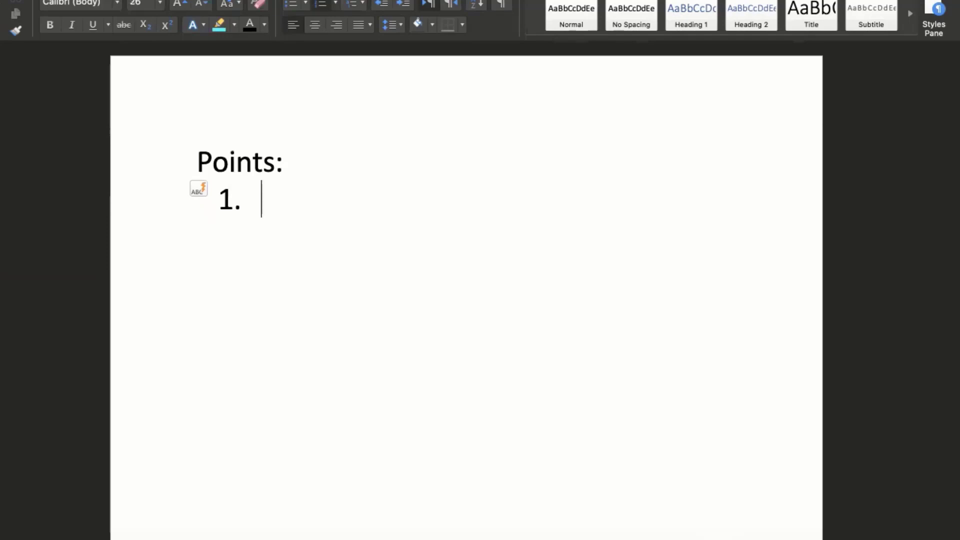
type("Person")
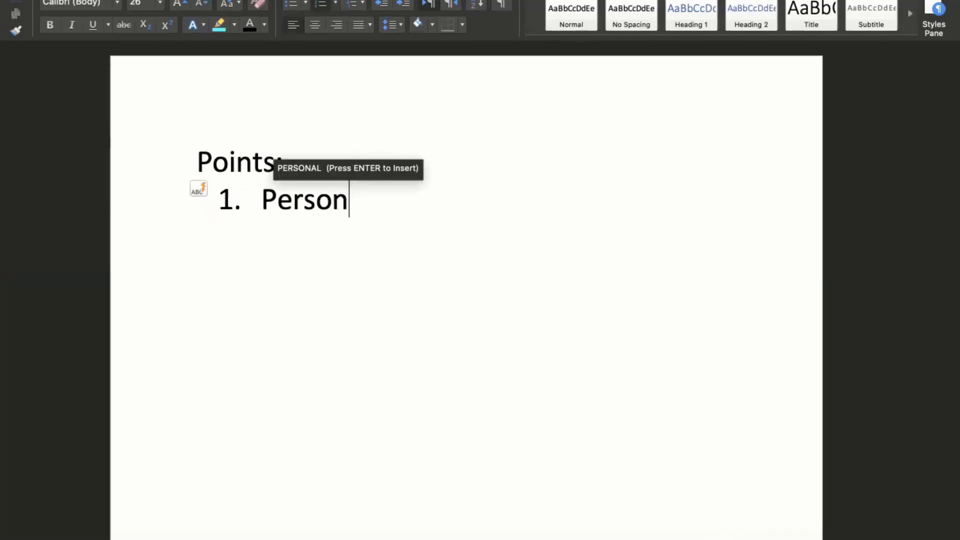
type("al Details ")
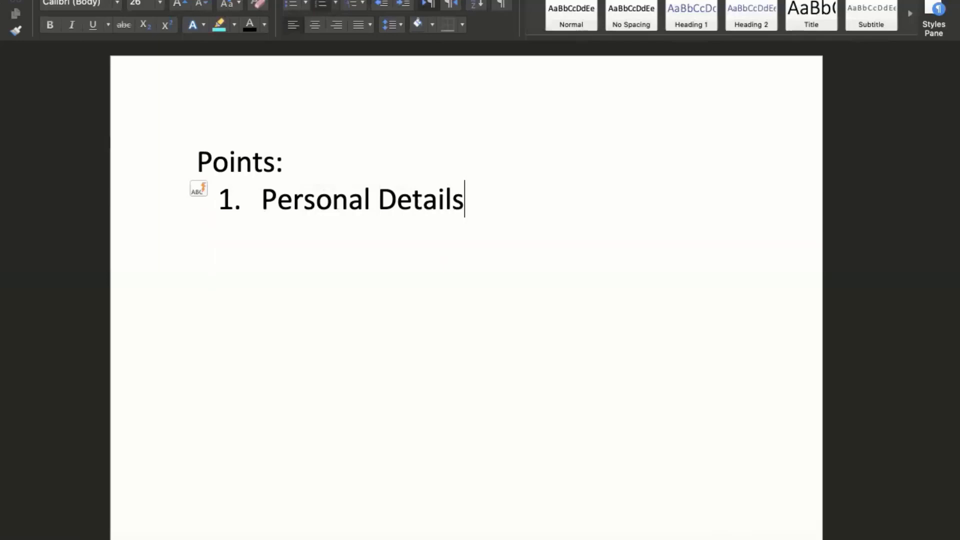
type("(N")
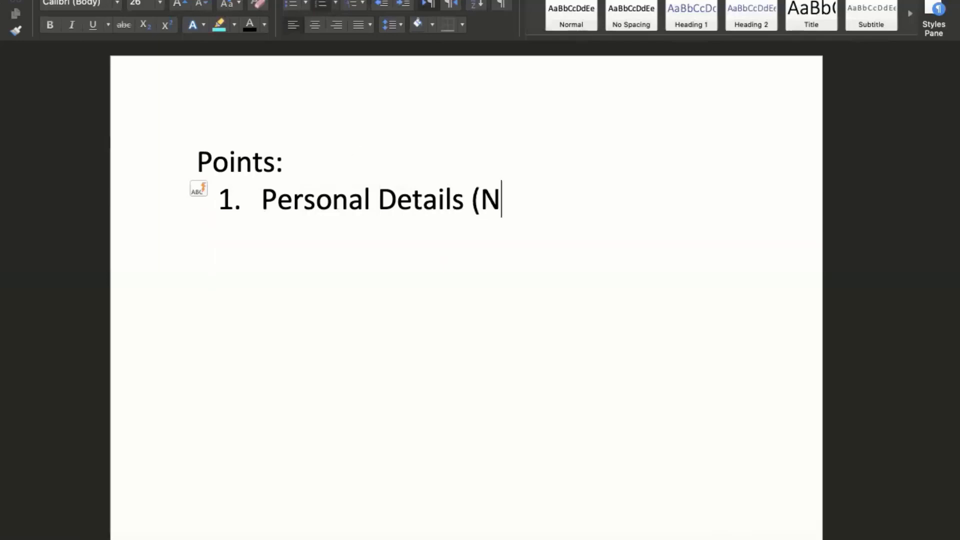
type("ame, ")
type("A")
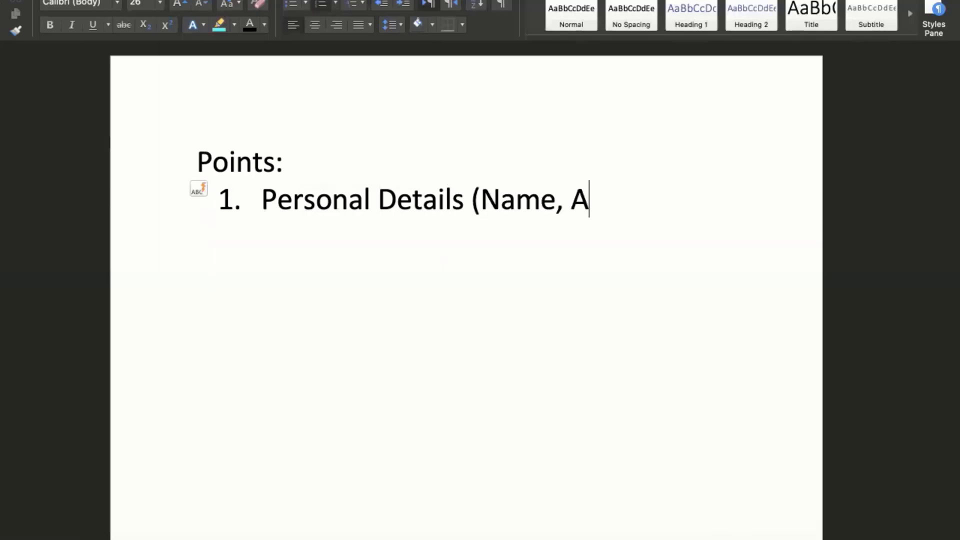
type("ge, Gen")
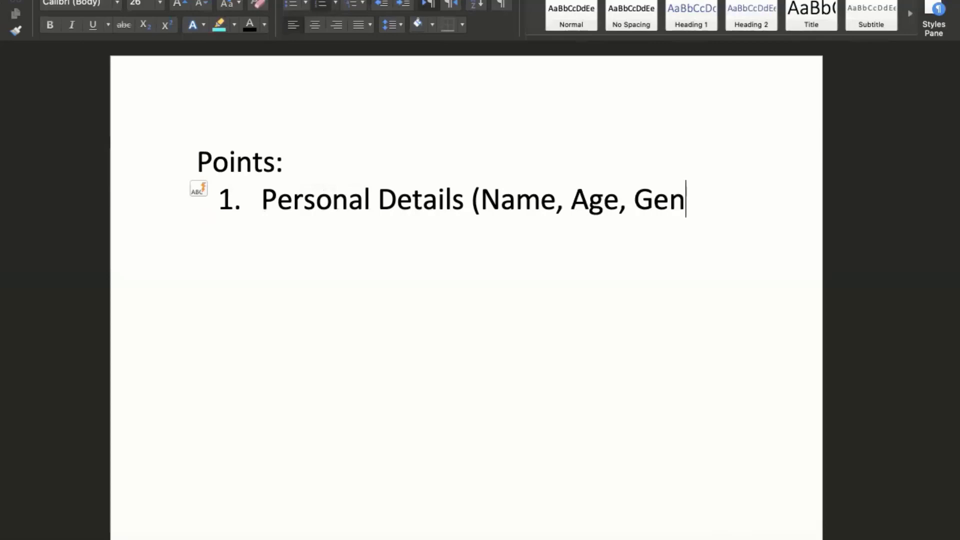
type("edr, ")
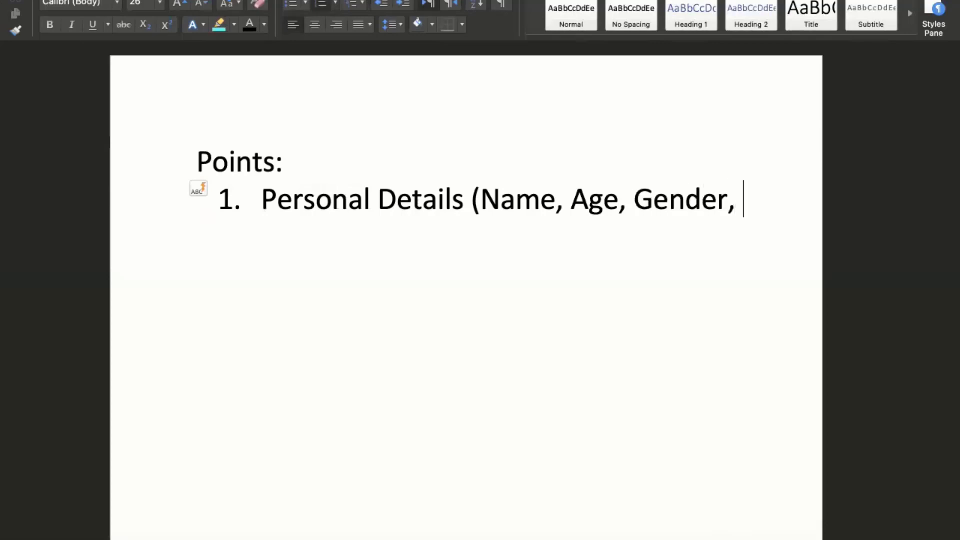
type("em")
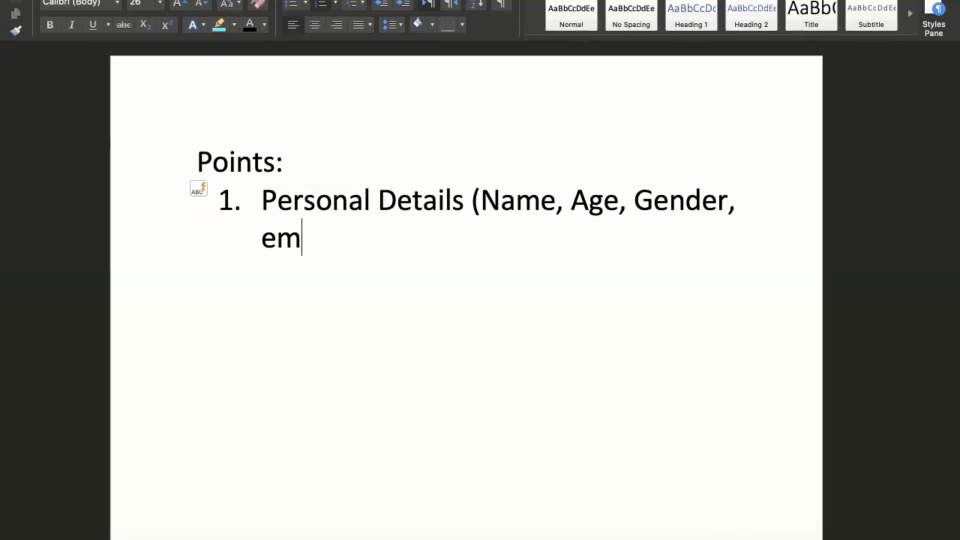
type("ail, Phin")
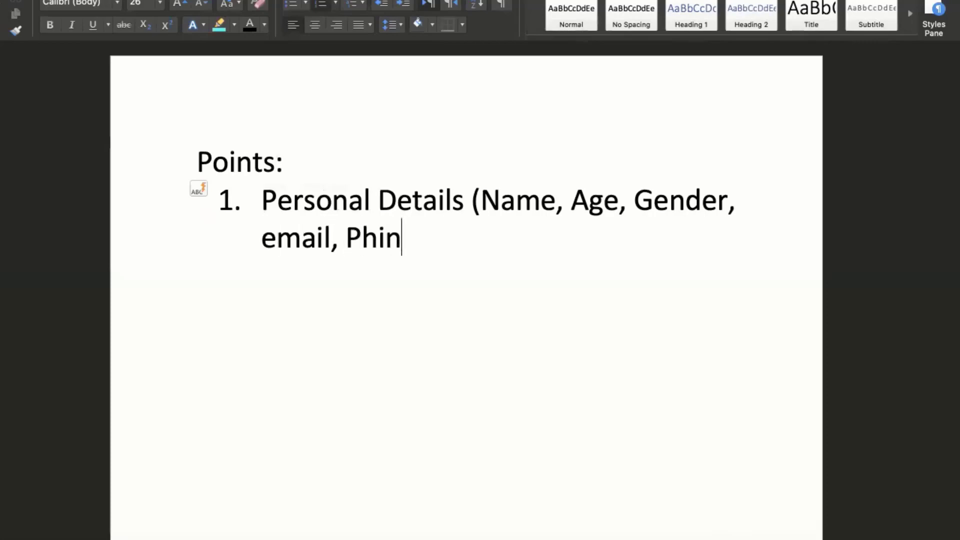
type("e")
key("BackSpace")
key("BackSpace")
key("BackSpace")
type("one")
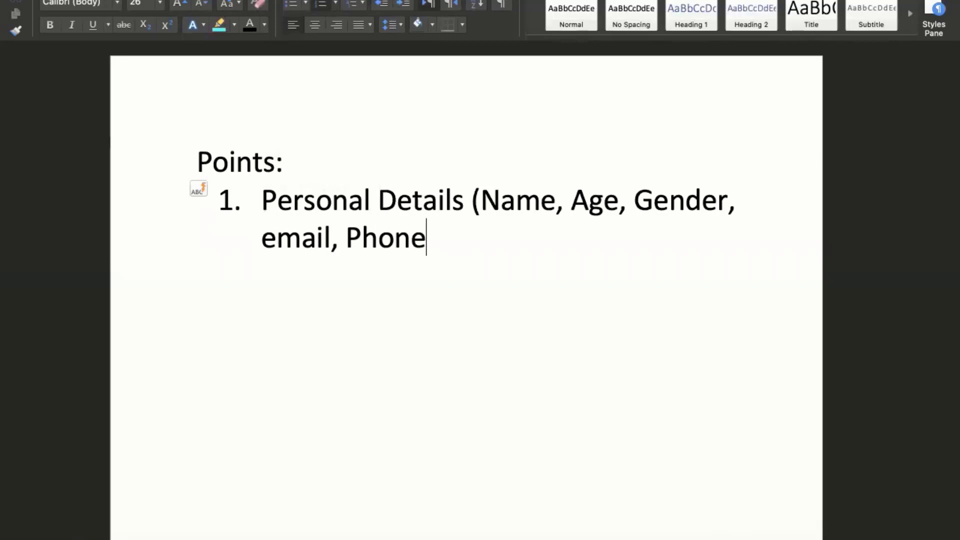
type(")")
Step: Add numbered items Summary, Experience, Education and Certifications/Awards
key("Return")
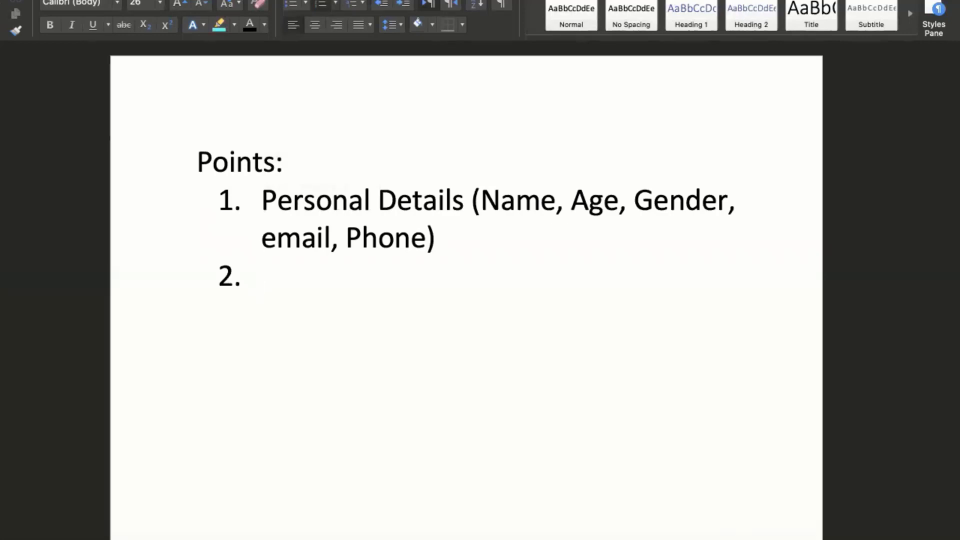
type("Summ")
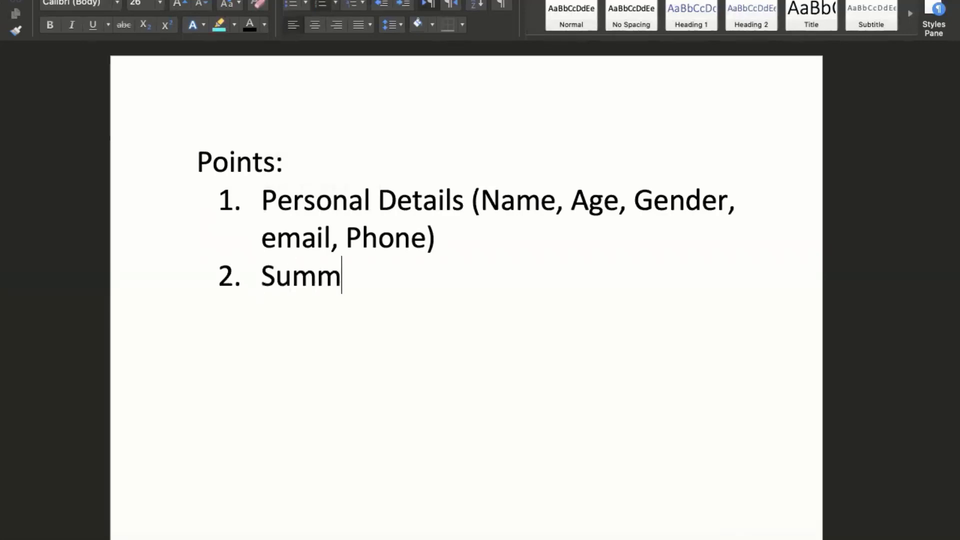
type("ary")
key("Return")
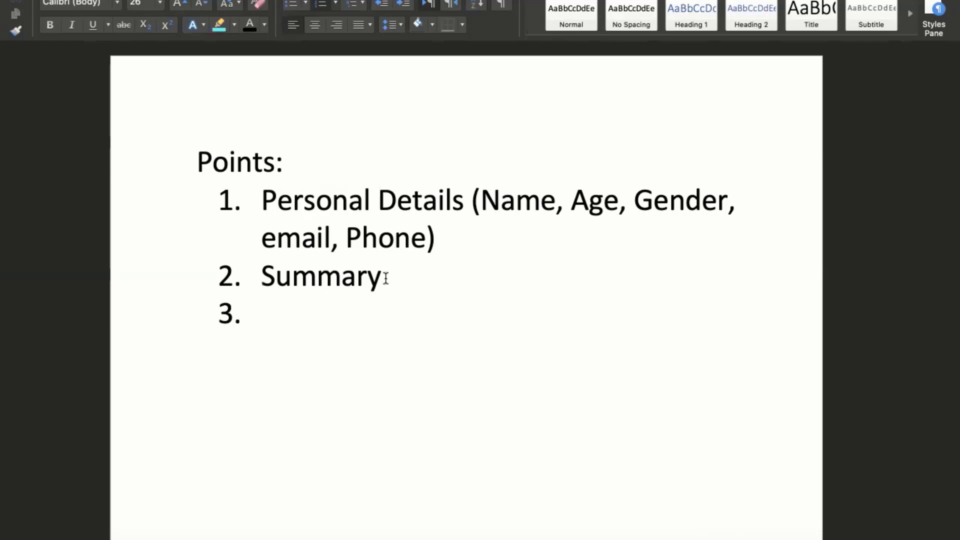
type("Ex")
type("perience")
key("Return")
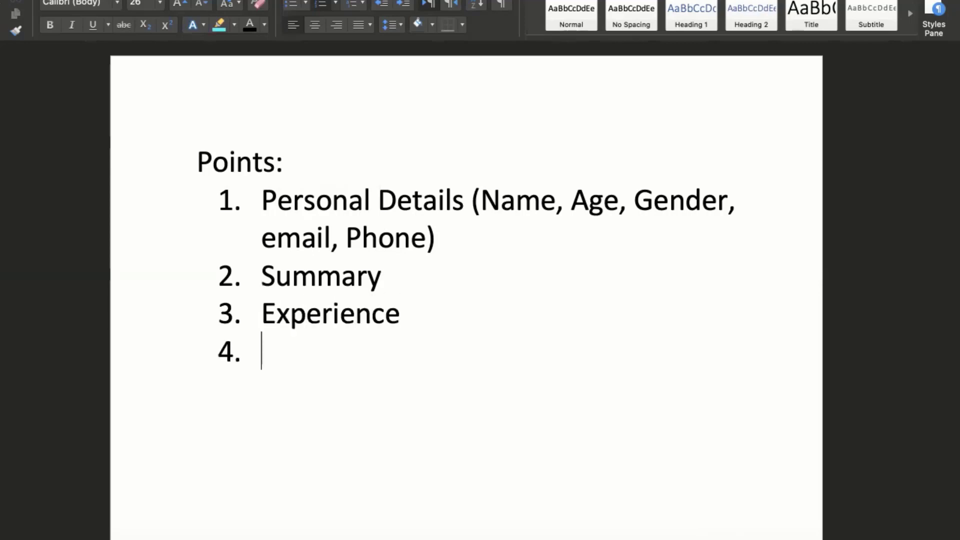
type("Education")
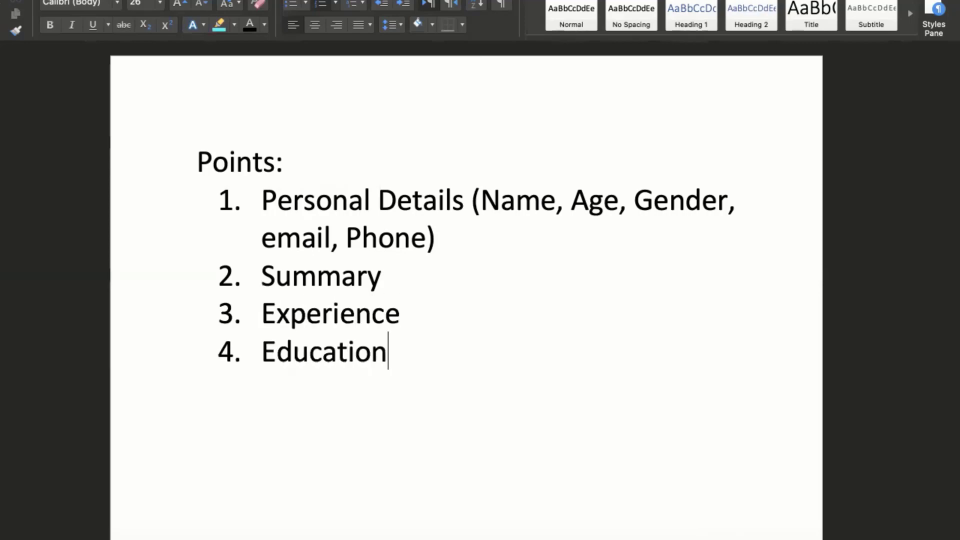
key("Return")
type("Cert")
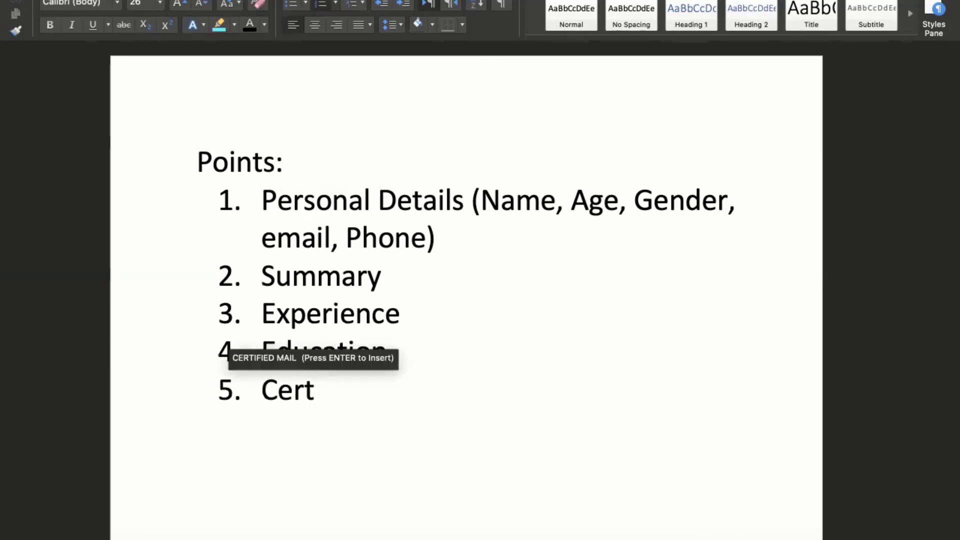
type("ifications")
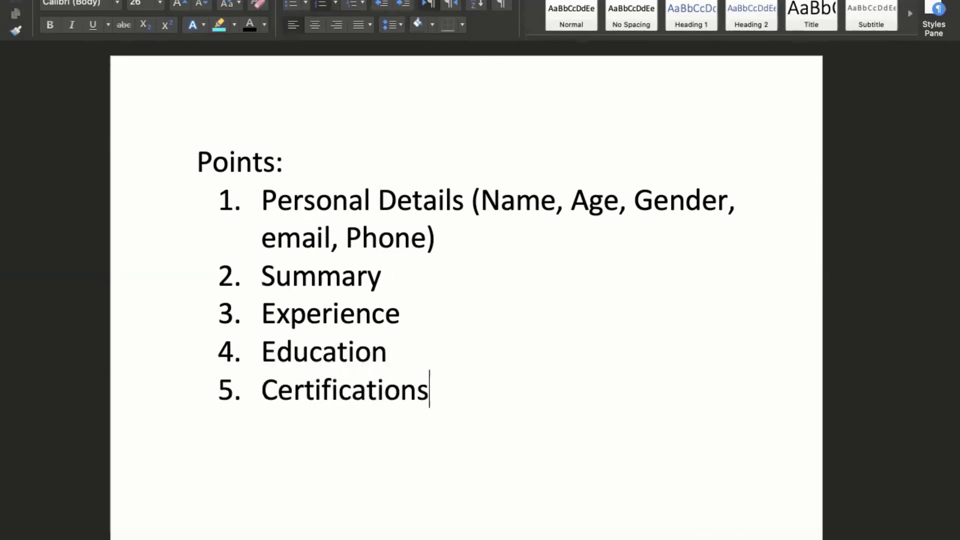
type("/Aw")
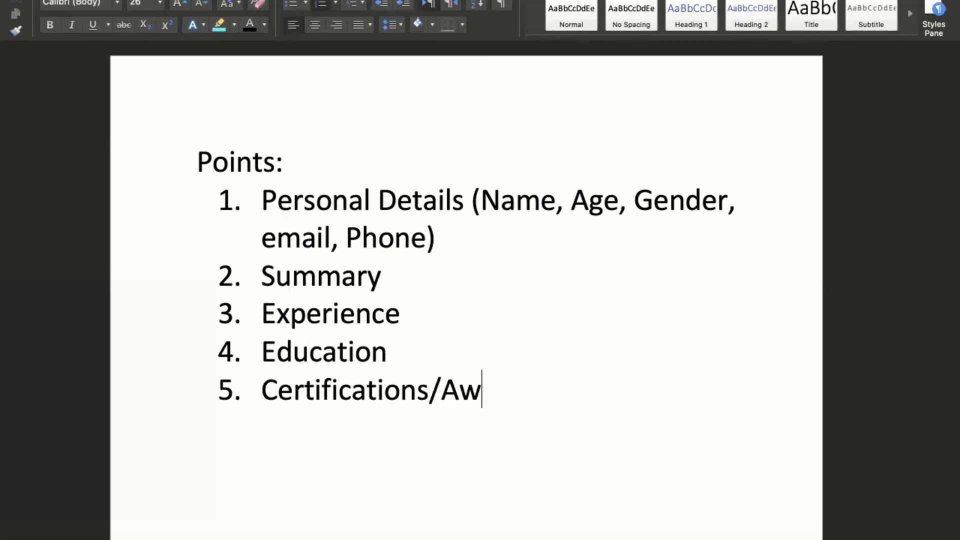
type("ards")
Step: Add Publications and References to the list, then select the whole list
key("Return")
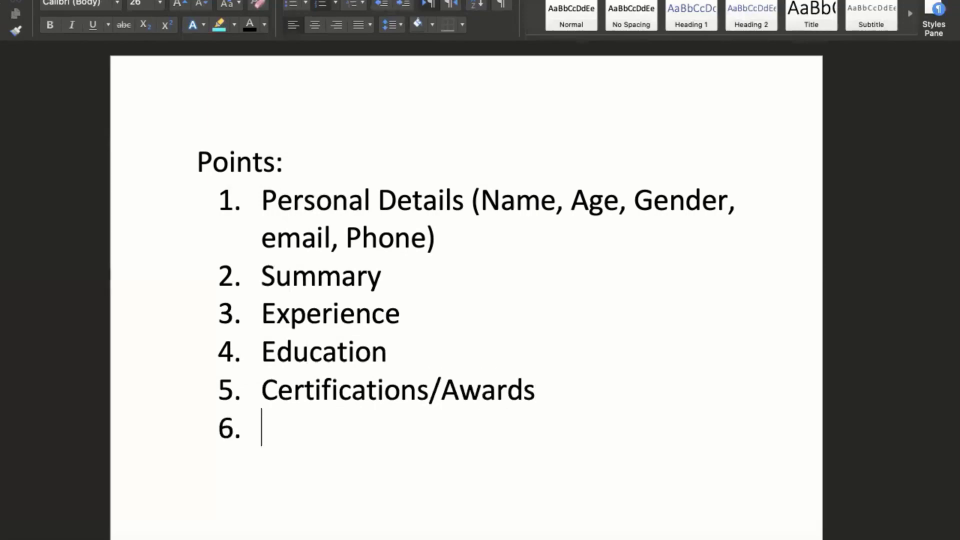
type("Publis")
key("BackSpace")
type("c")
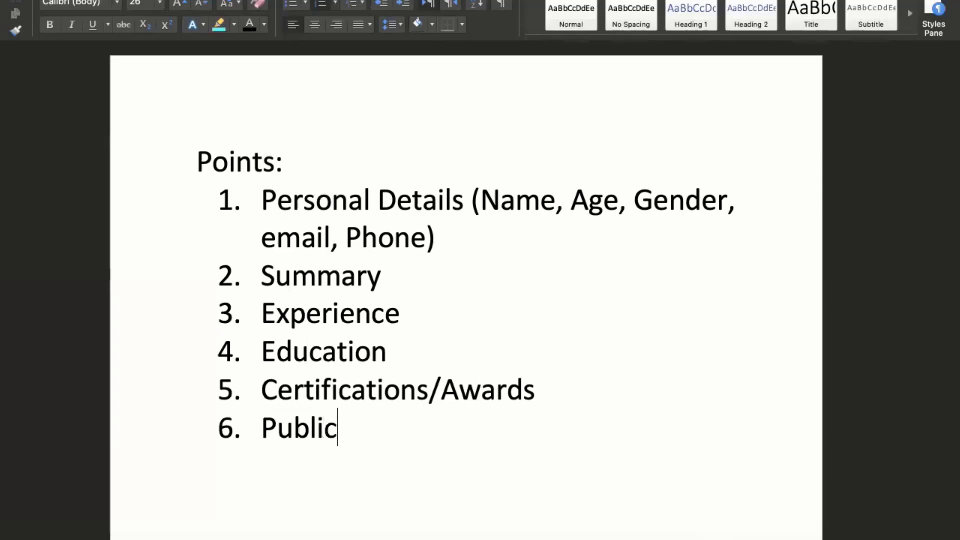
type("ations")
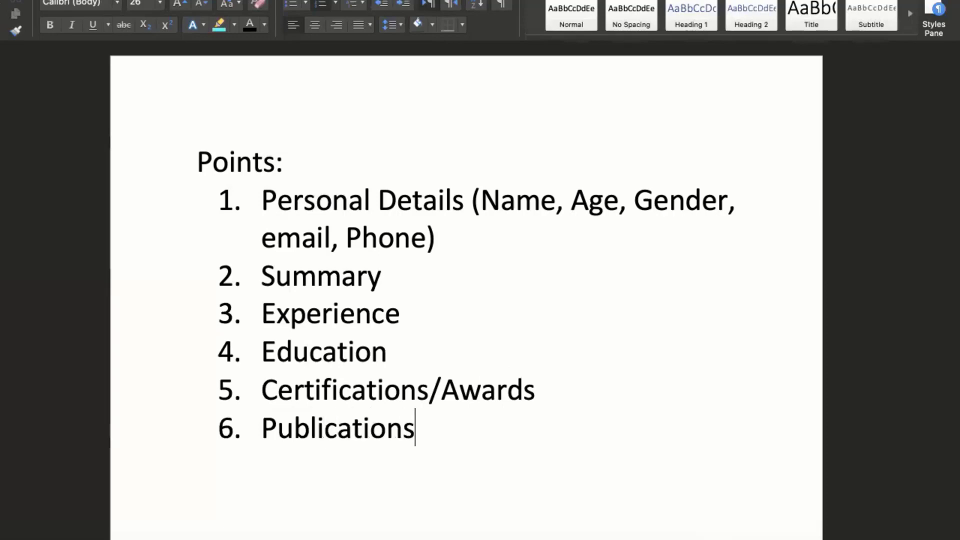
key("Return")
type("Refere")
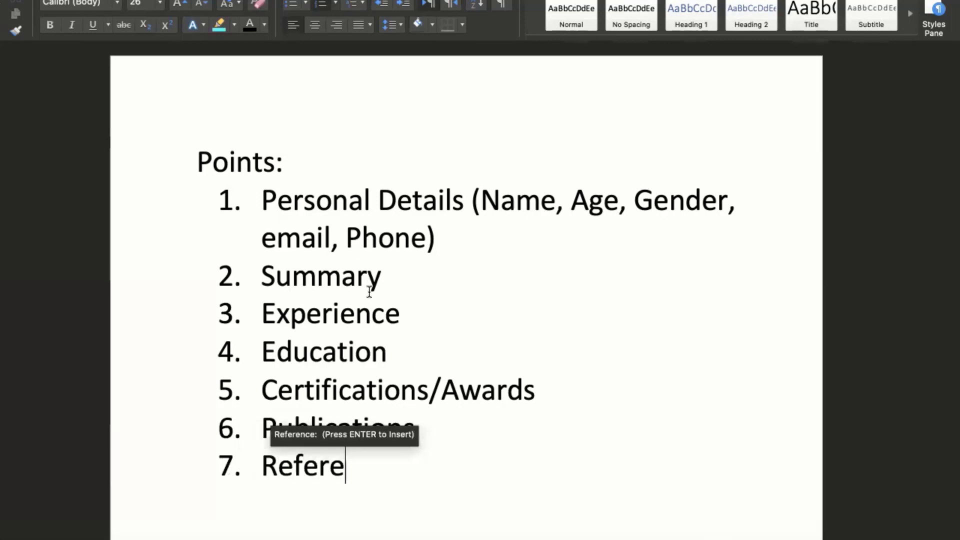
type("nces")
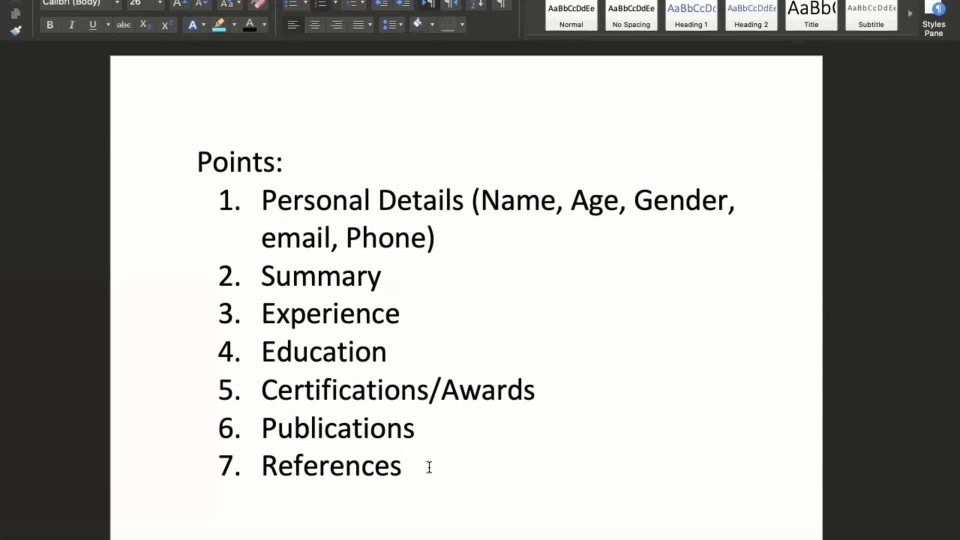
left_click_drag(429, 467, 200, 163)
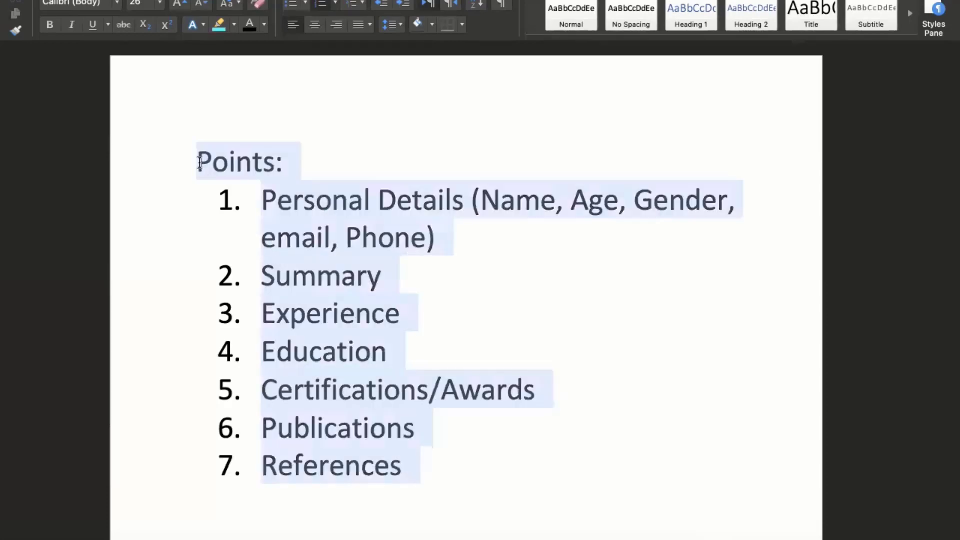
Step: Delete the list and replace it with the note 'Font: Calibri / Times New Romans'
key("BackSpace")
key("BackSpace")
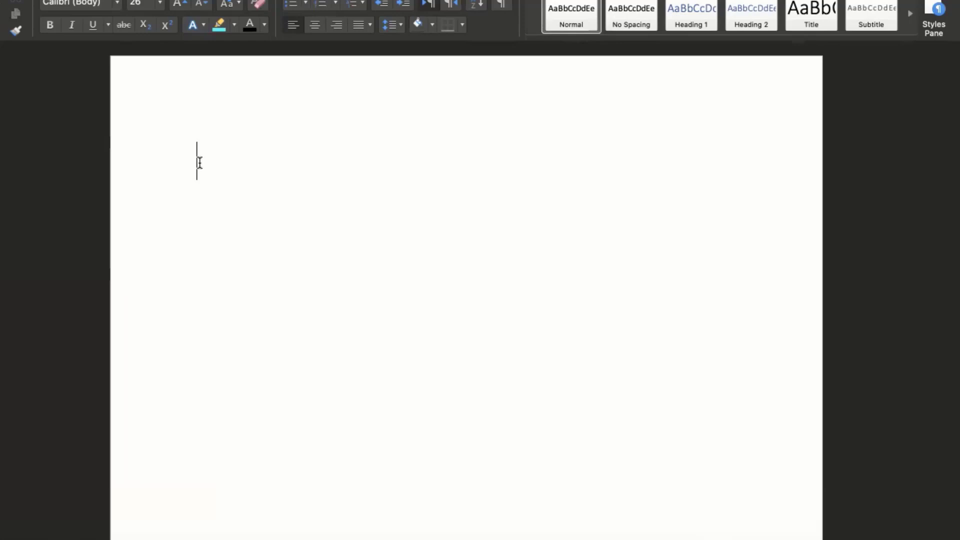
type("Faisal Abb")
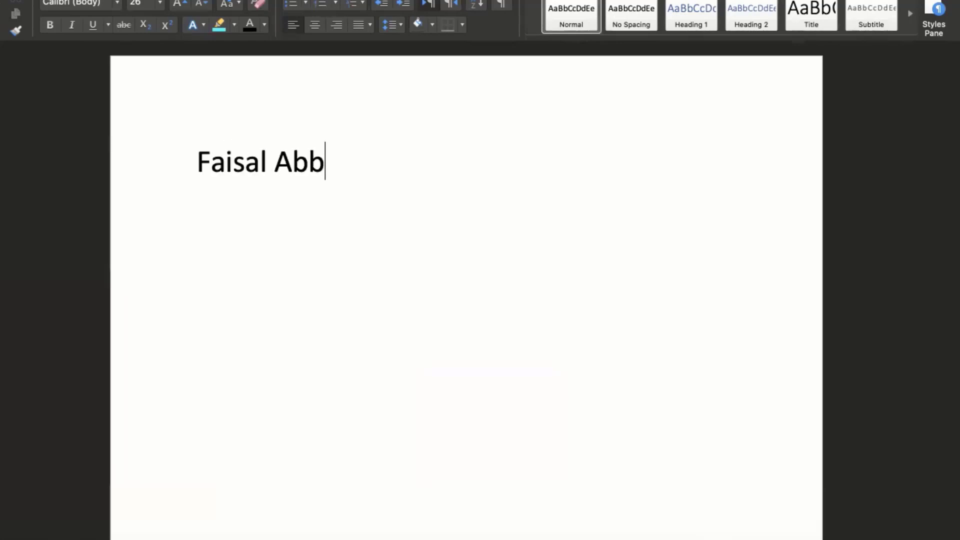
type("as")
key("super+a")
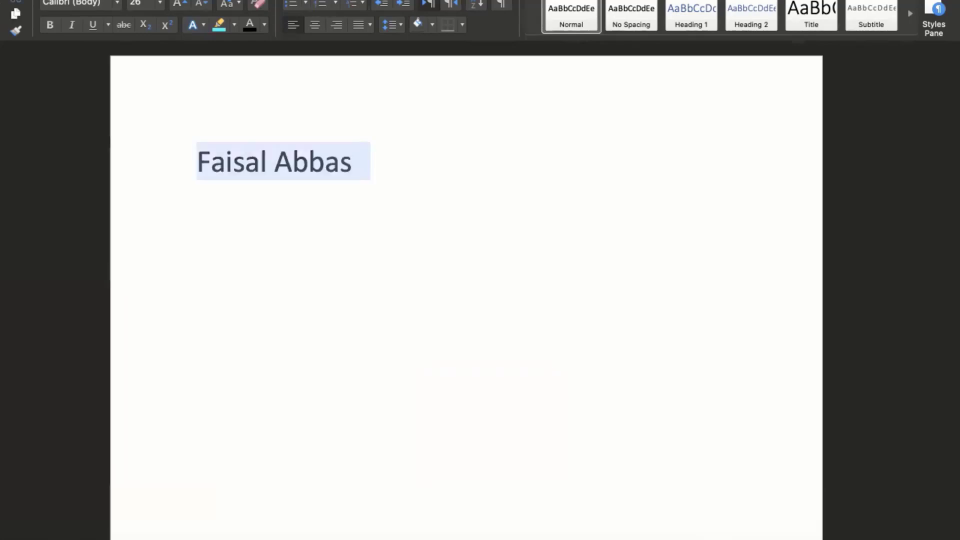
type("Font")
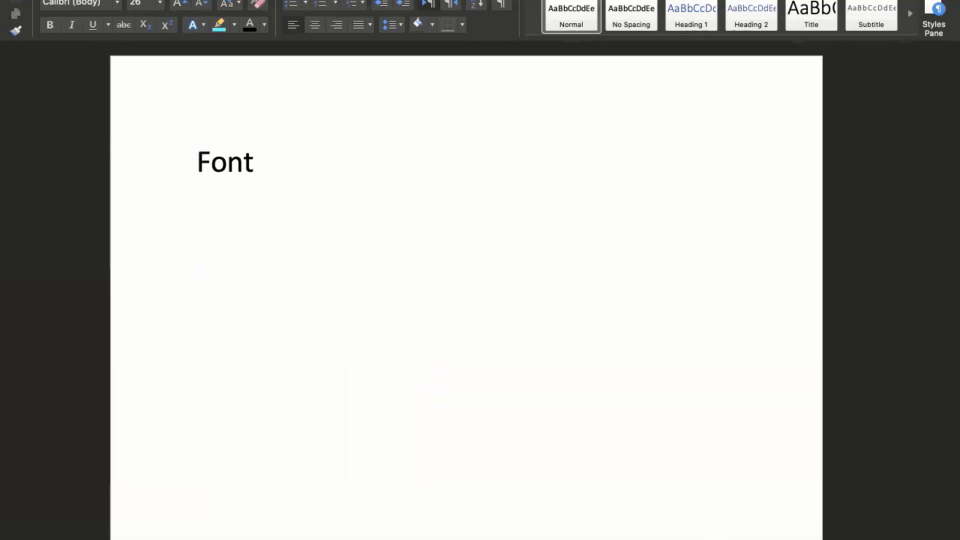
type(": ")
type("Calib")
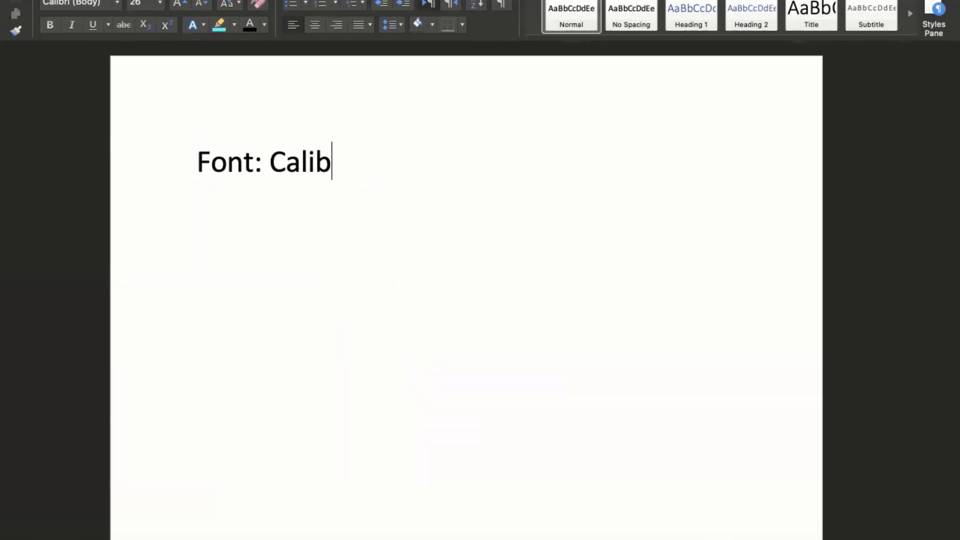
type("ri")
type(" / Times N")
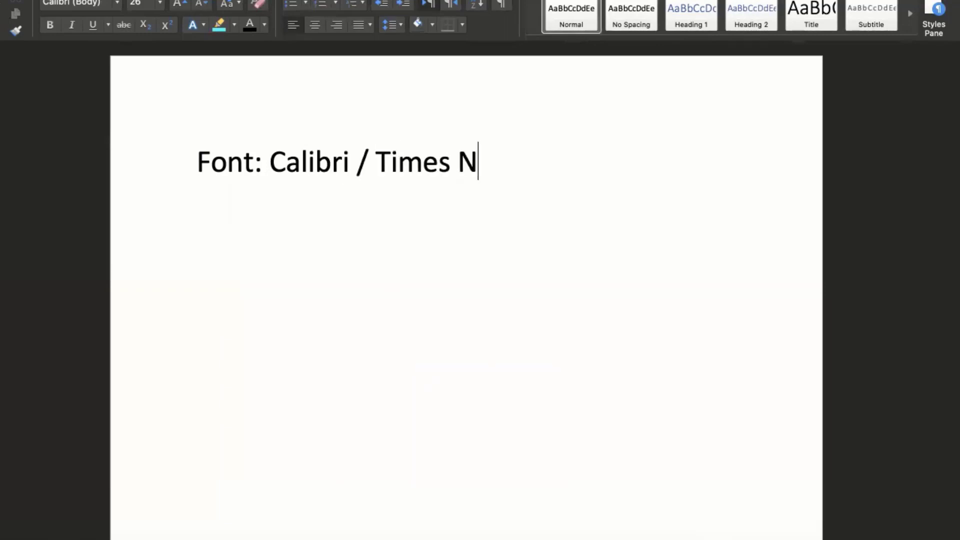
type("ew Roman")
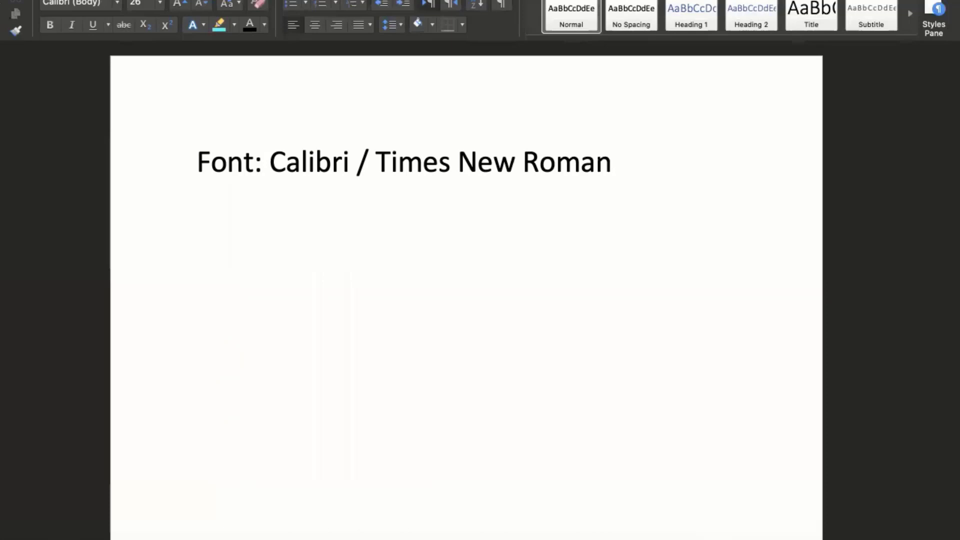
type("s")
key("Return")
Step: Add size notes: 'Size: Name: 16', 'Headlines: 14' and 'Body Text: 12'
type("Si")
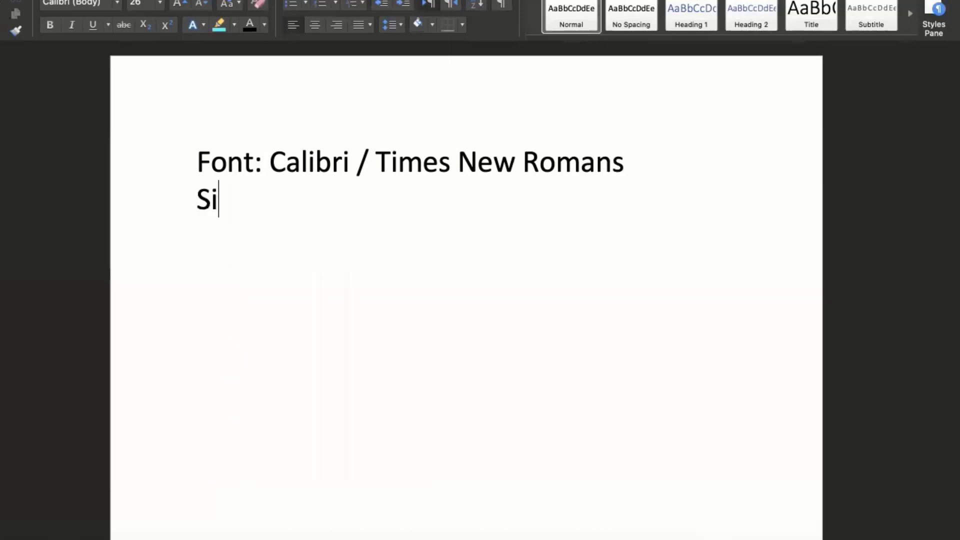
type("ze: ")
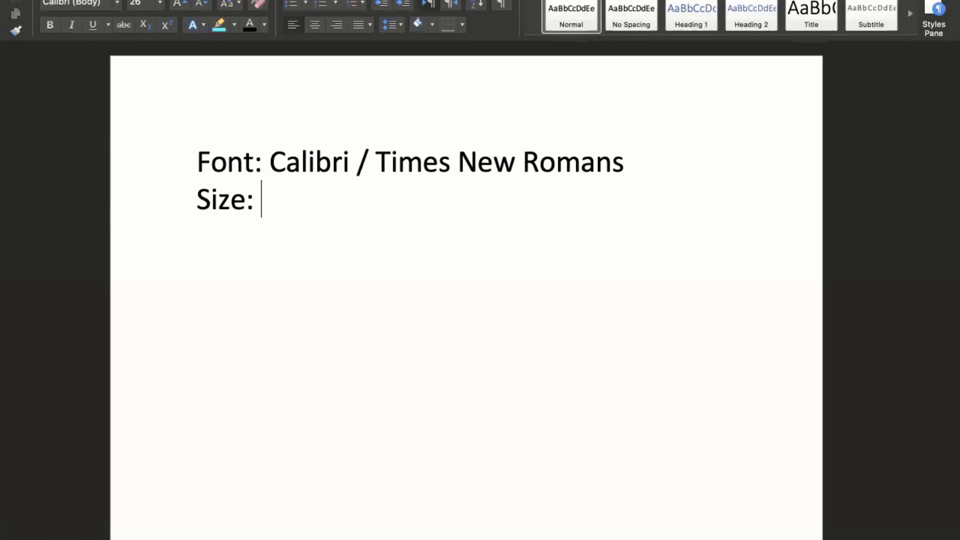
type("Name;")
key("BackSpace")
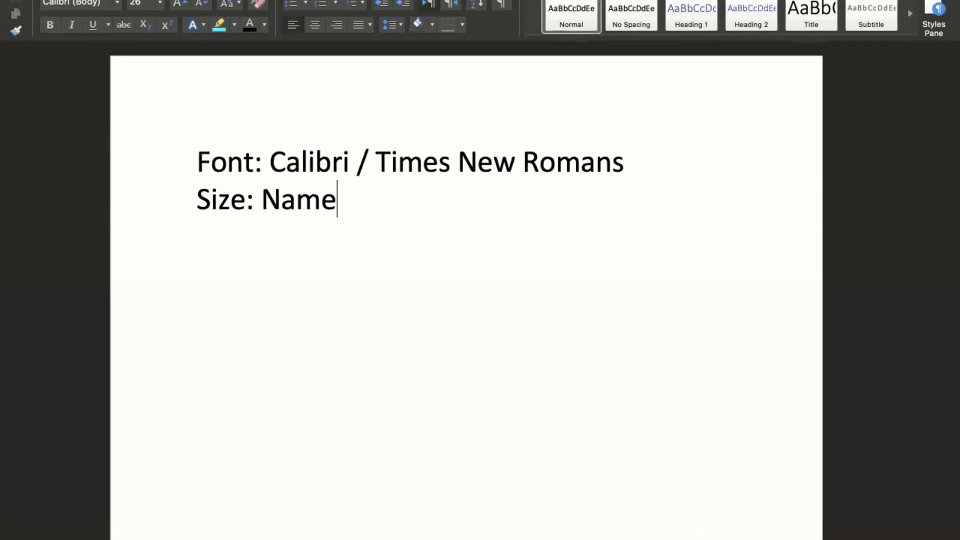
type(": 16")
key("Return")
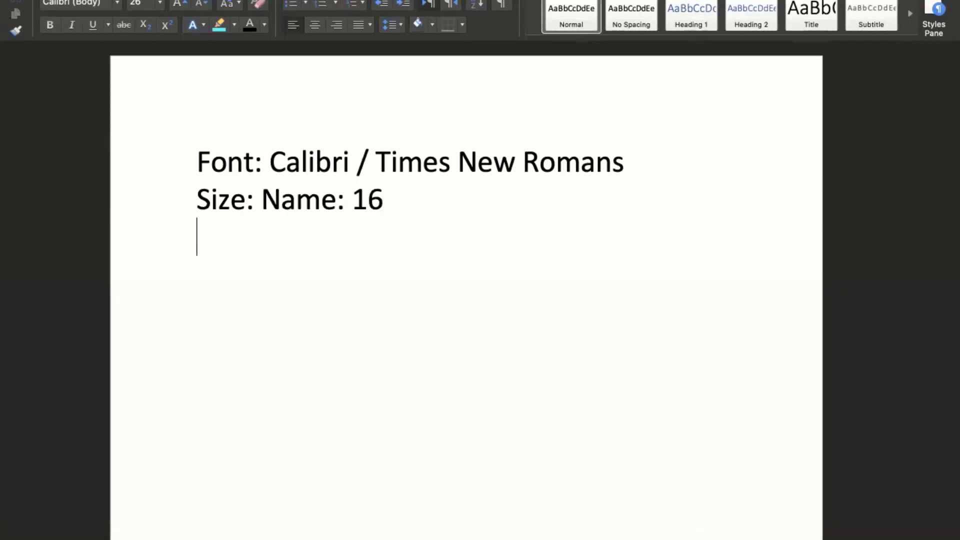
type("Headlines")
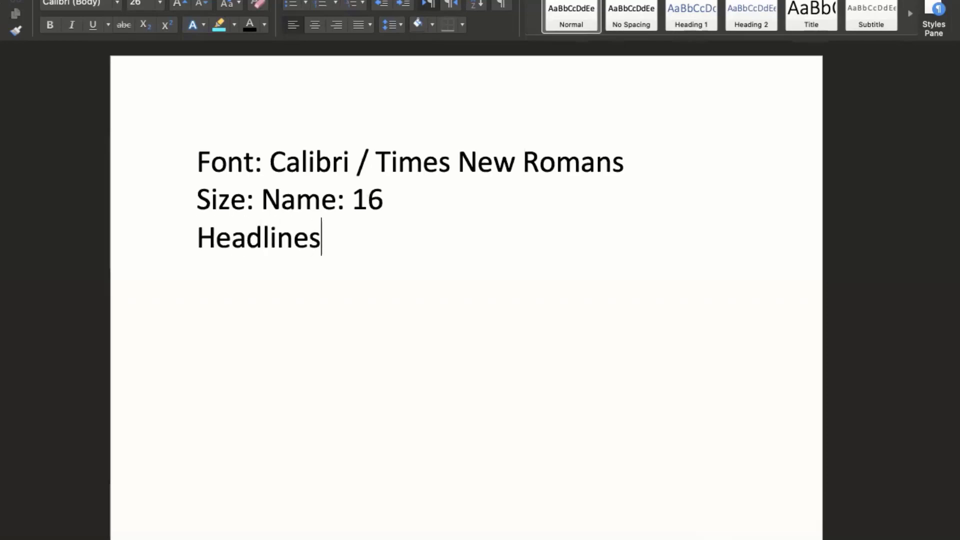
type(": 14")
key("Return")
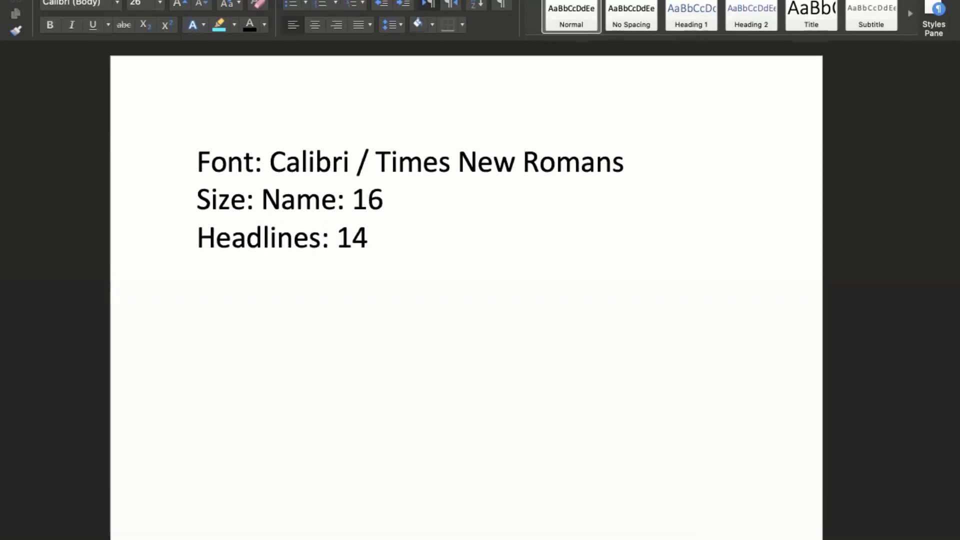
type("Body Text")
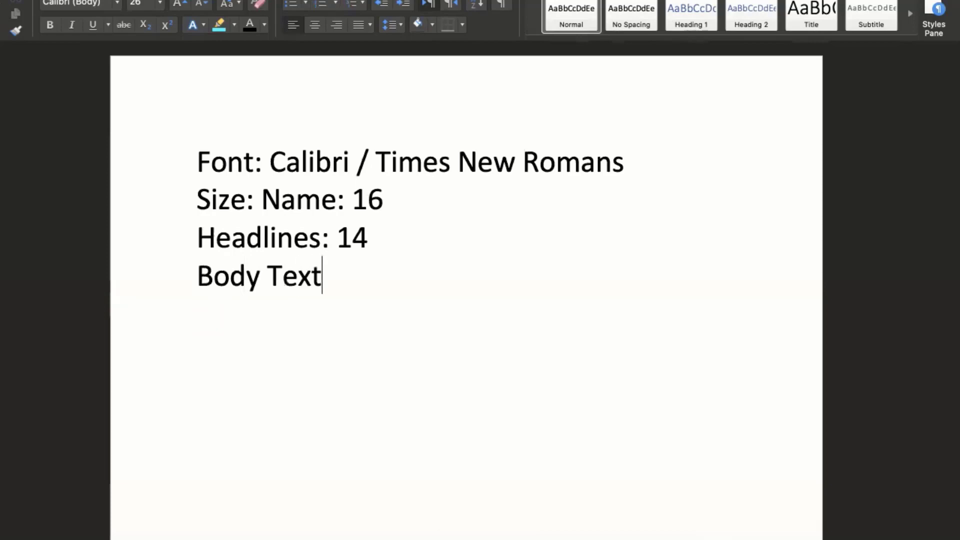
type(": 12")
Step: Add the final note line 'Color: Black/White'
key("Return")
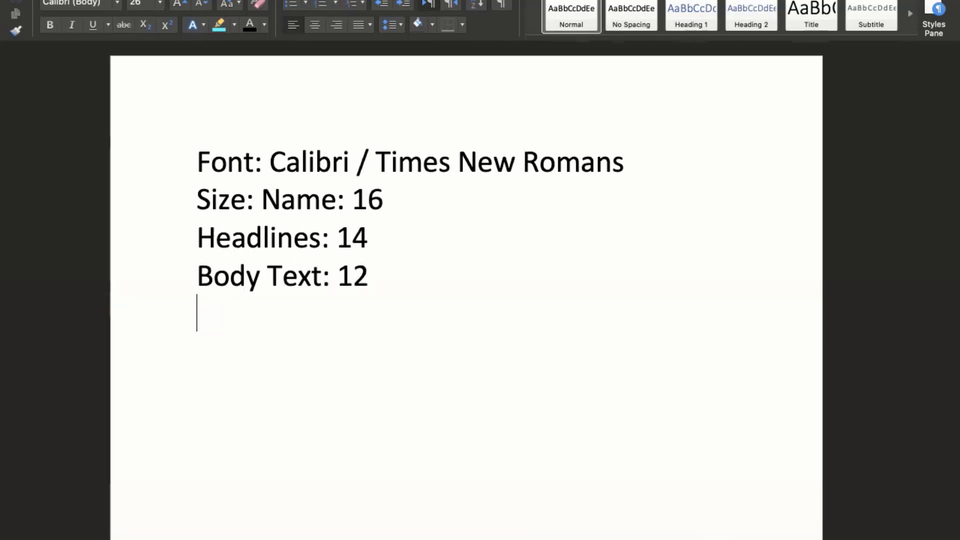
type("o")
key("BackSpace")
type("Col")
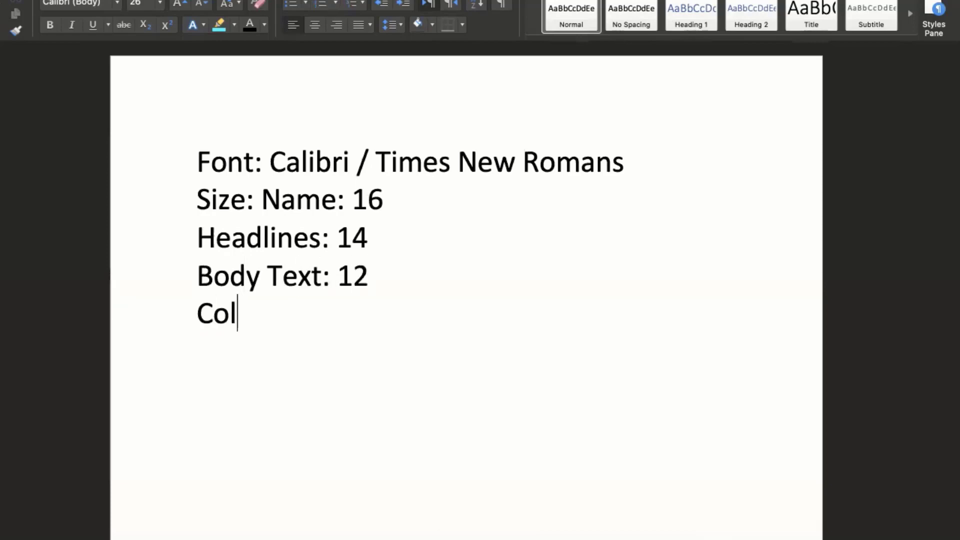
type("lor")
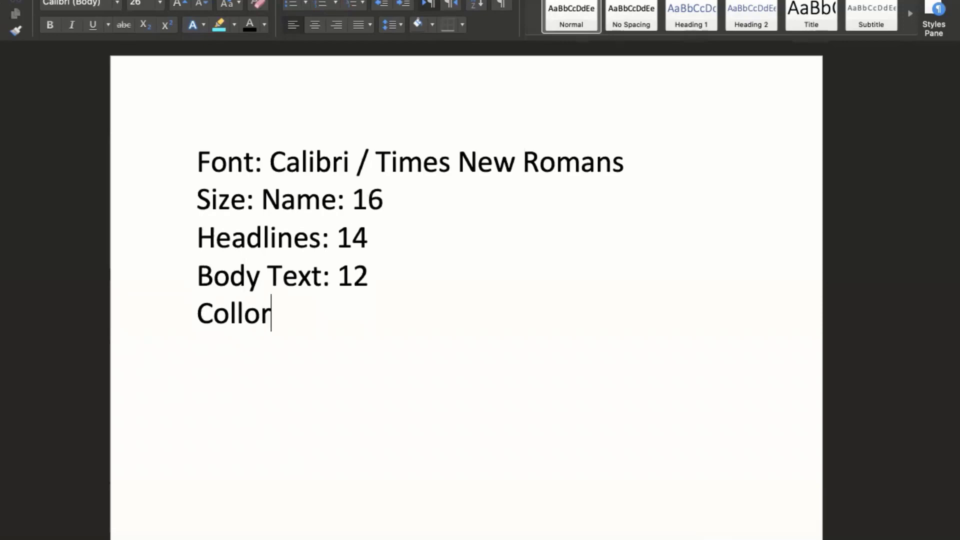
key("BackSpace")
key("BackSpace")
key("BackSpace")
type("or: ")
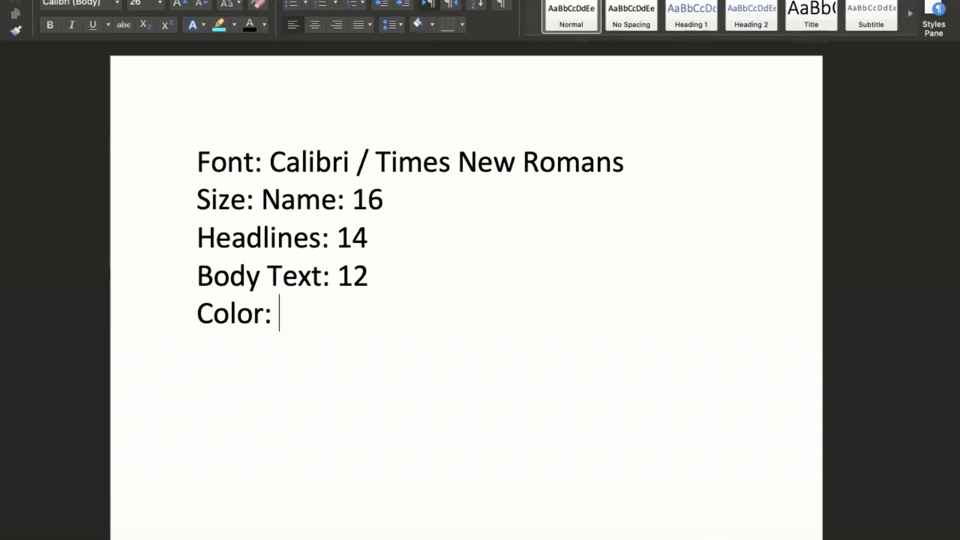
type("Black/")
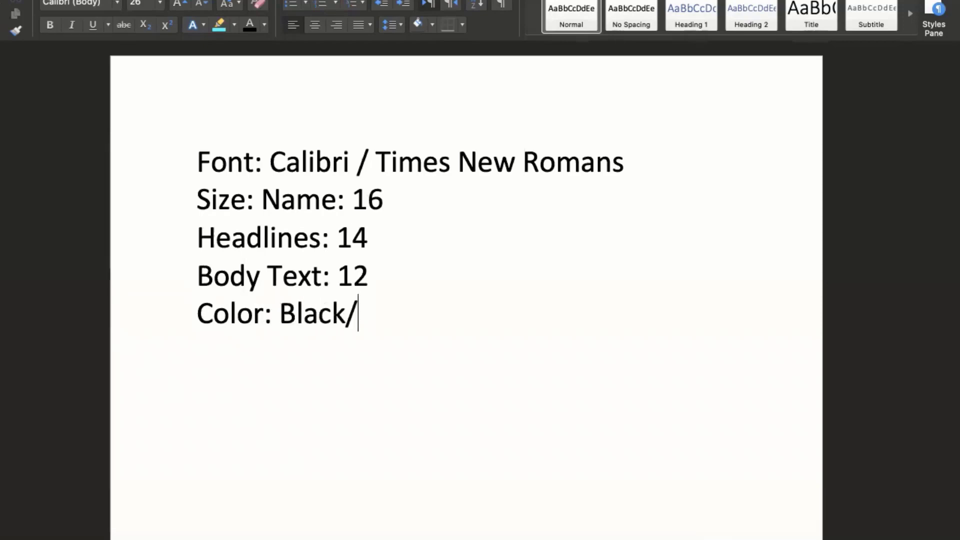
type("White")
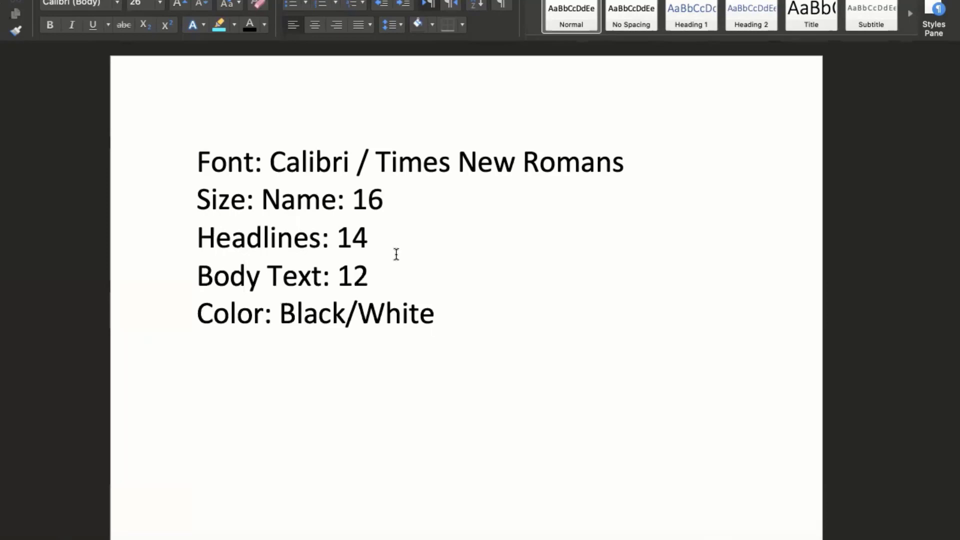
Step: Replace all the notes with the applicant's full name
left_click_drag(464, 315, 211, 115)
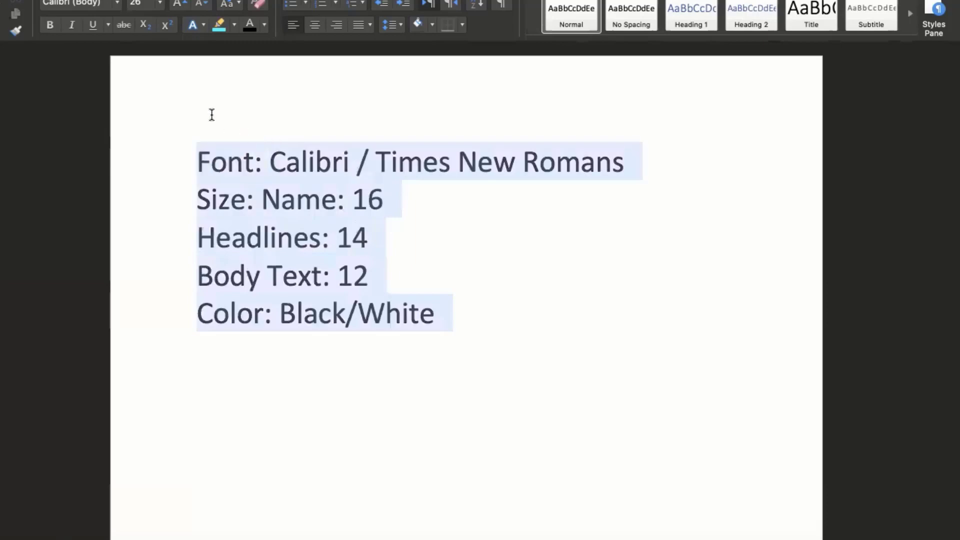
type("Fi")
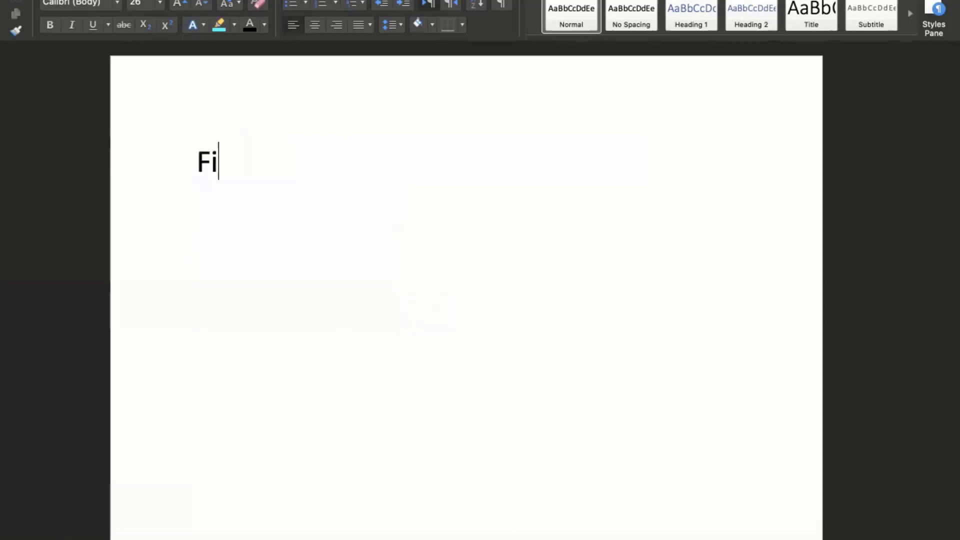
key("BackSpace")
type("aisal ")
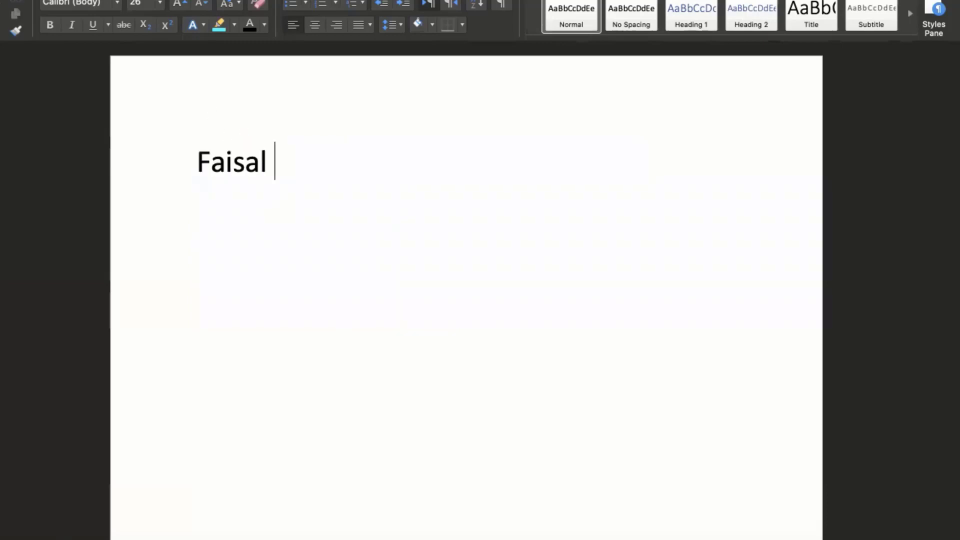
type("Abbas")
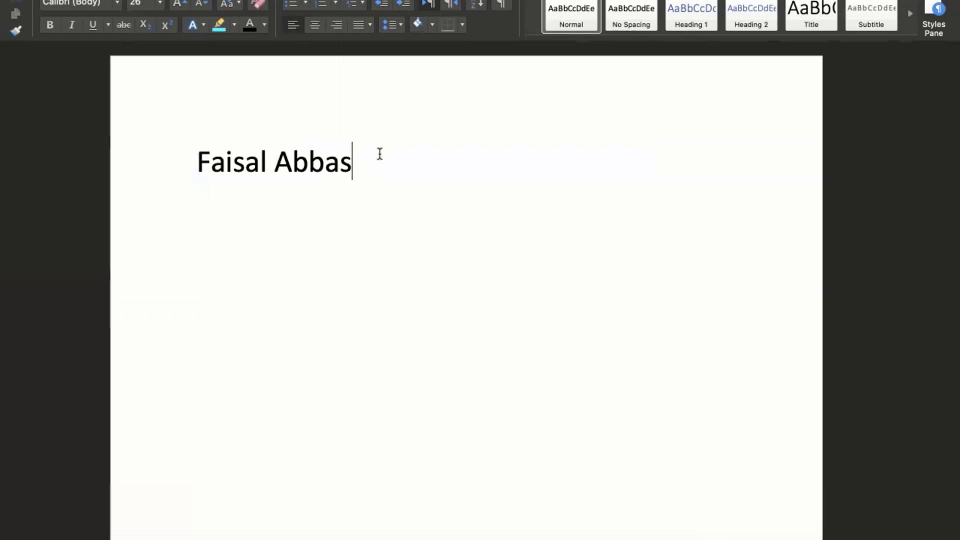
Step: Make the name line 16 pt and bold, then move past it to a new line
left_click_drag(380, 153, 165, 142)
left_click(159, 4)
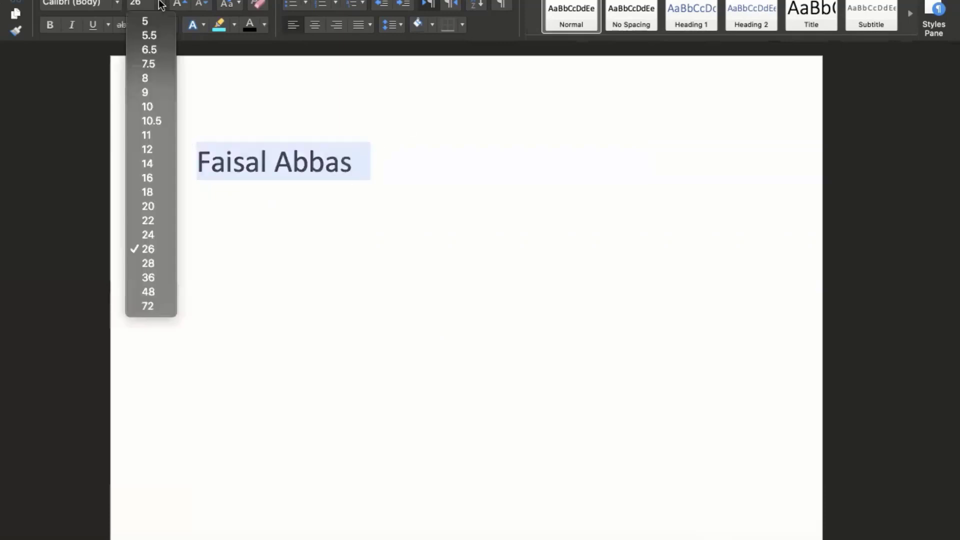
left_click(156, 180)
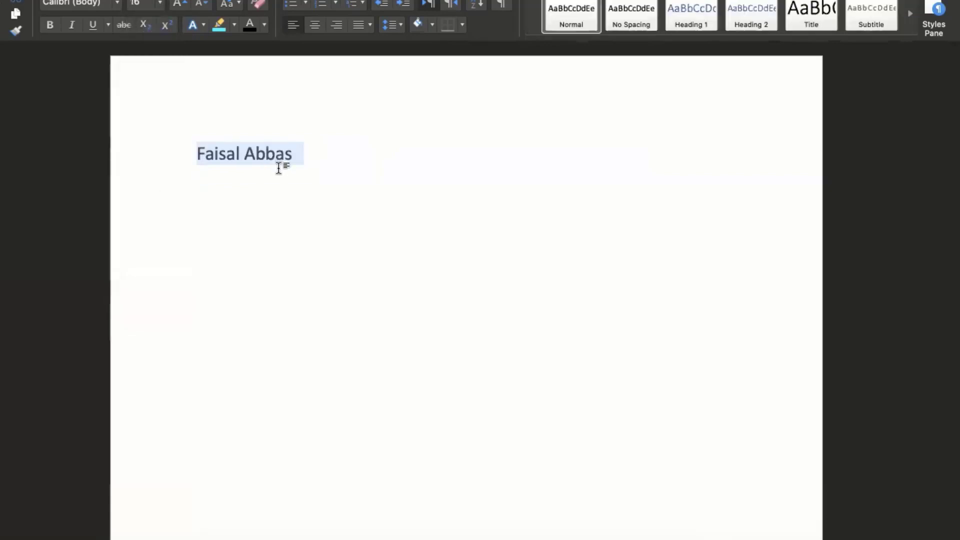
type("BU")
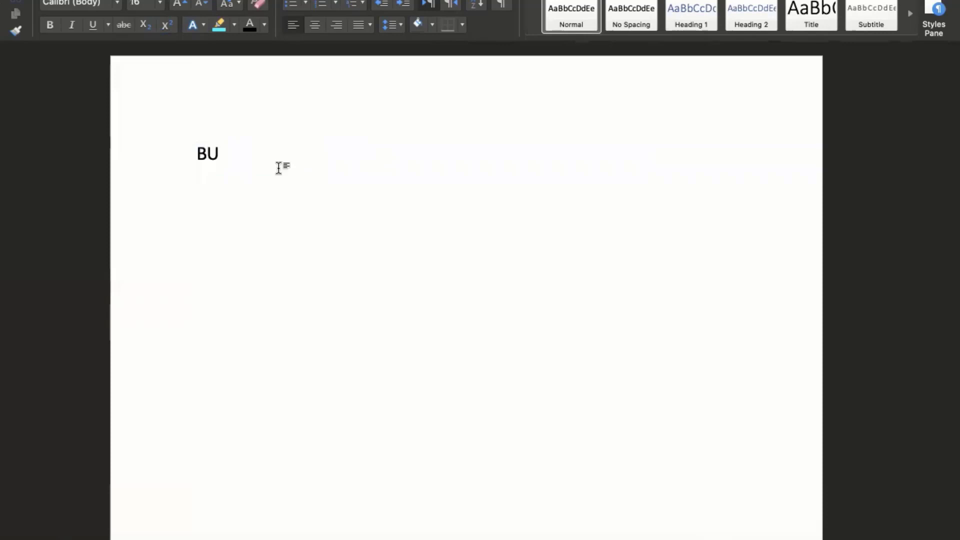
key("super+z")
key("super+b")
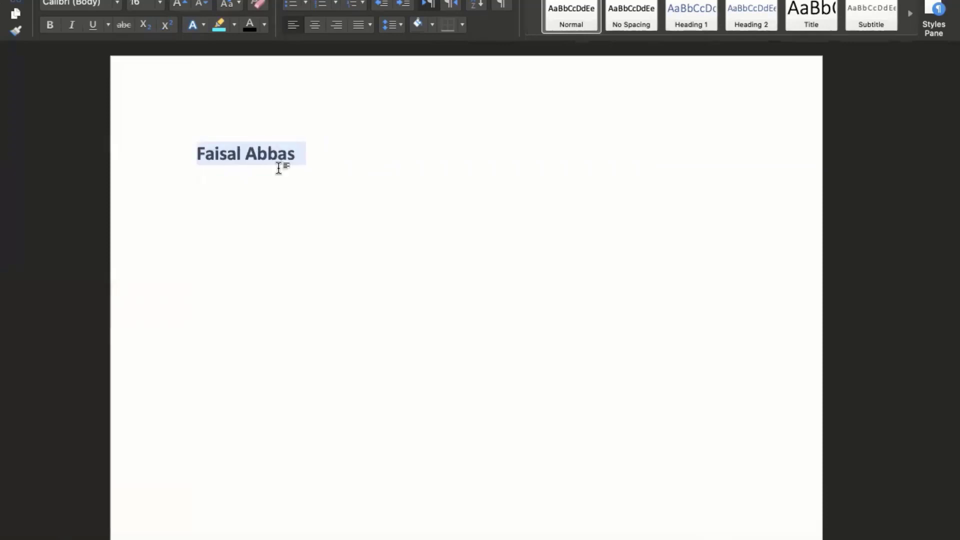
key("super+u")
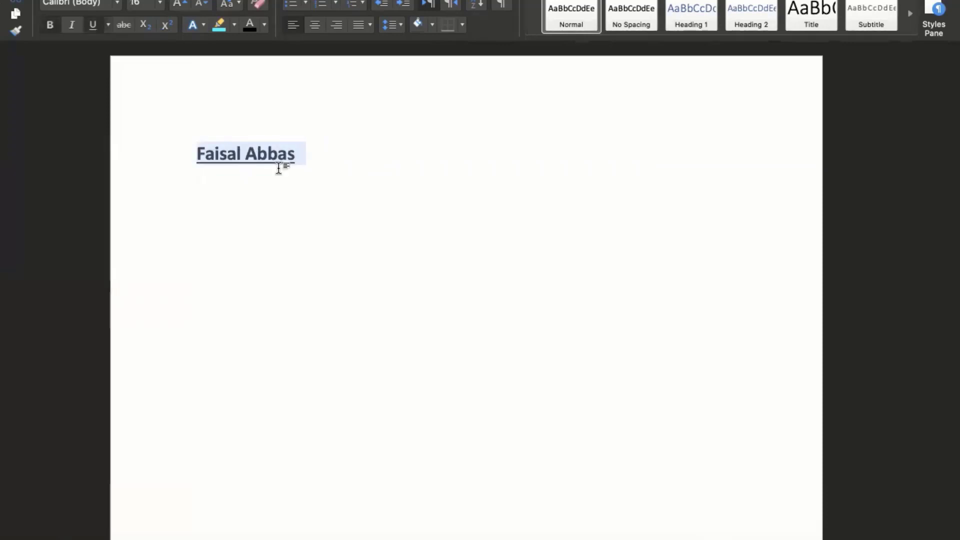
key("super+u")
key("Right")
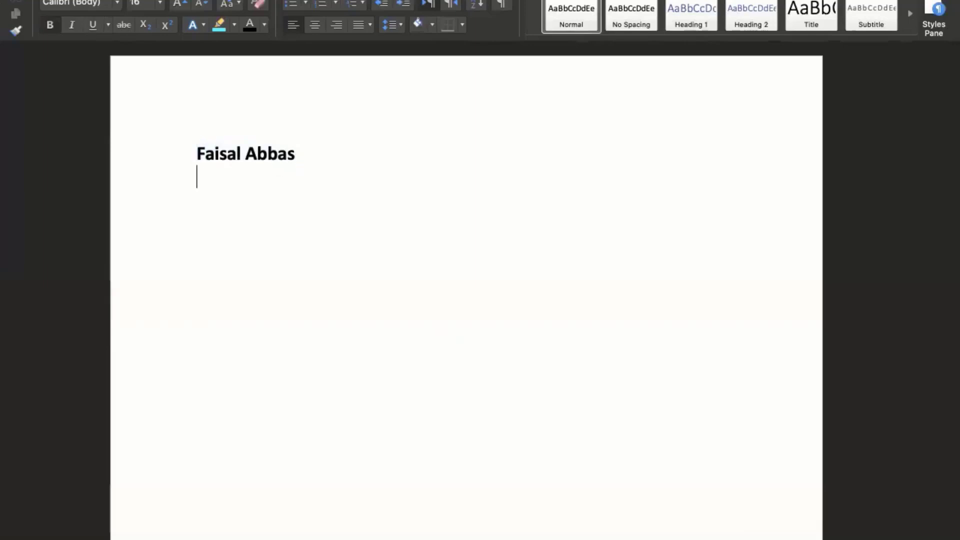
Step: Add 'Cell# XXXXXXXXX', 'Email: XXXXXXXX' and 'Job Title: XXXXXX' lines, followed by blank lines
type("Ce")
type("ll# ")
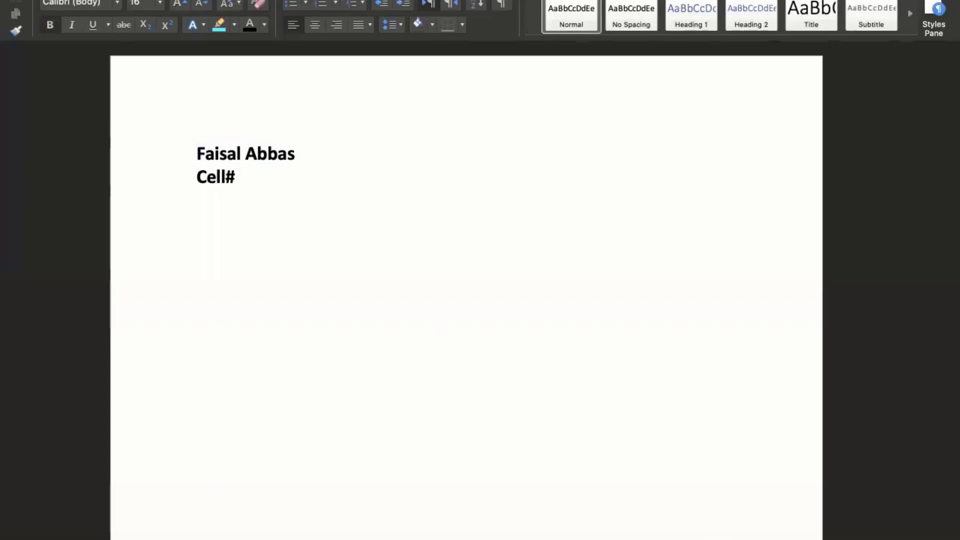
type("XXXXXXXXX")
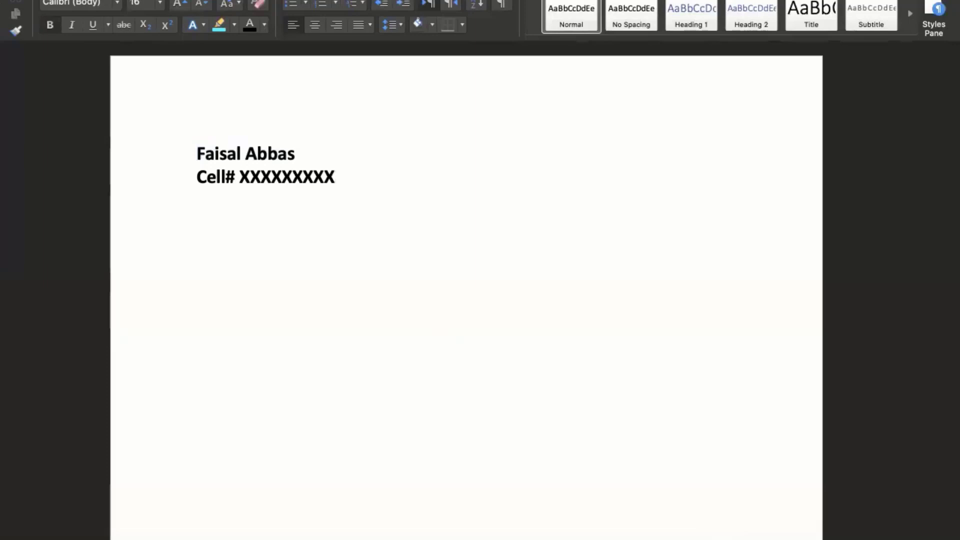
type("Email: ")
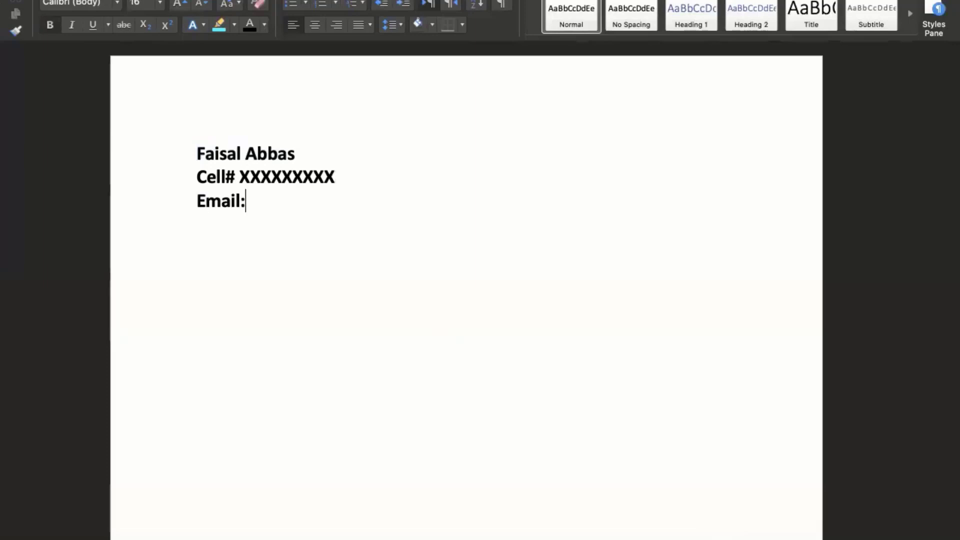
type("XXXXX")
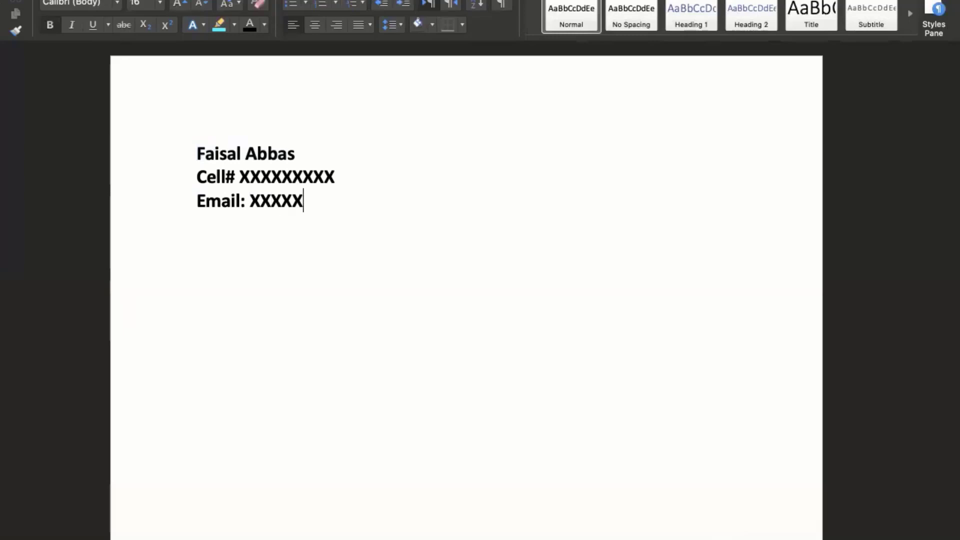
type("XXX")
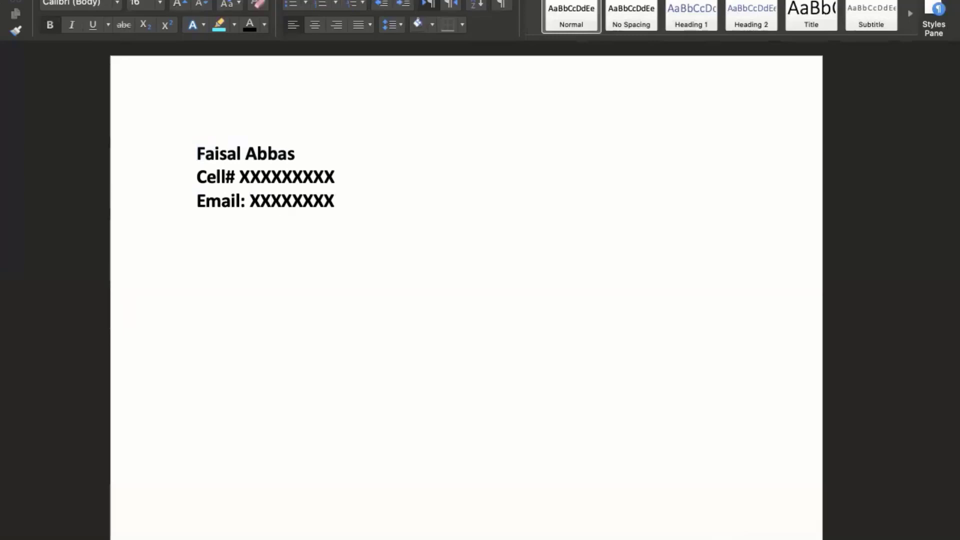
type("Job")
type("Title;")
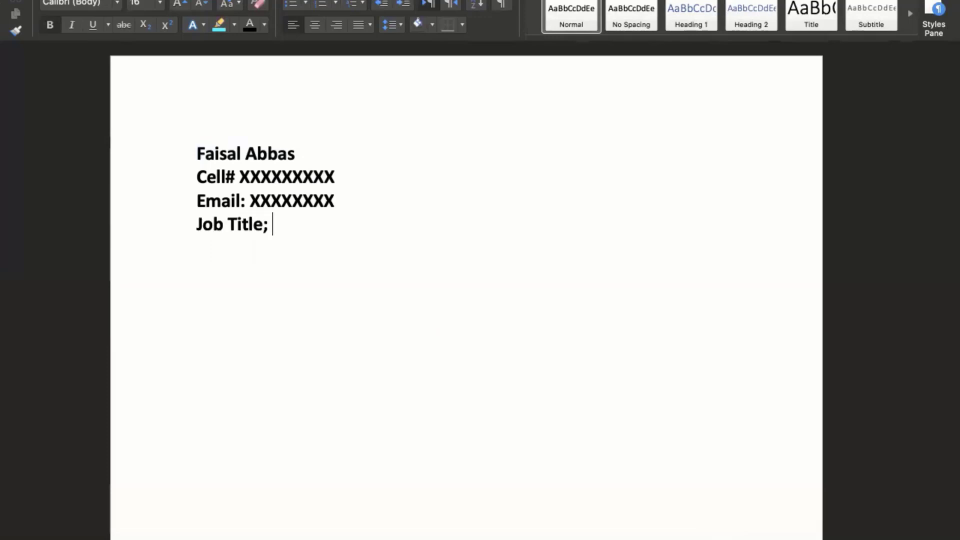
key("BackSpace")
key("BackSpace")
type(": X")
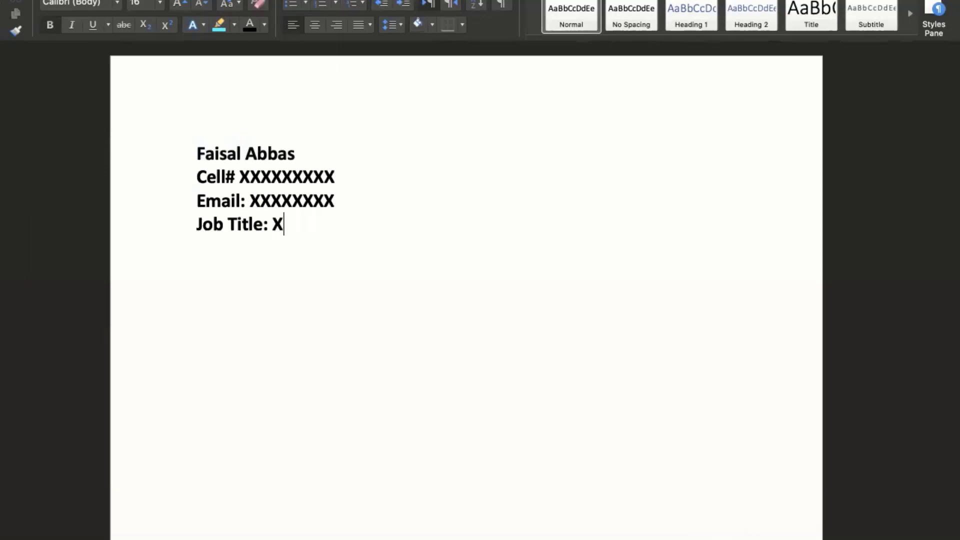
type("XXXXX")
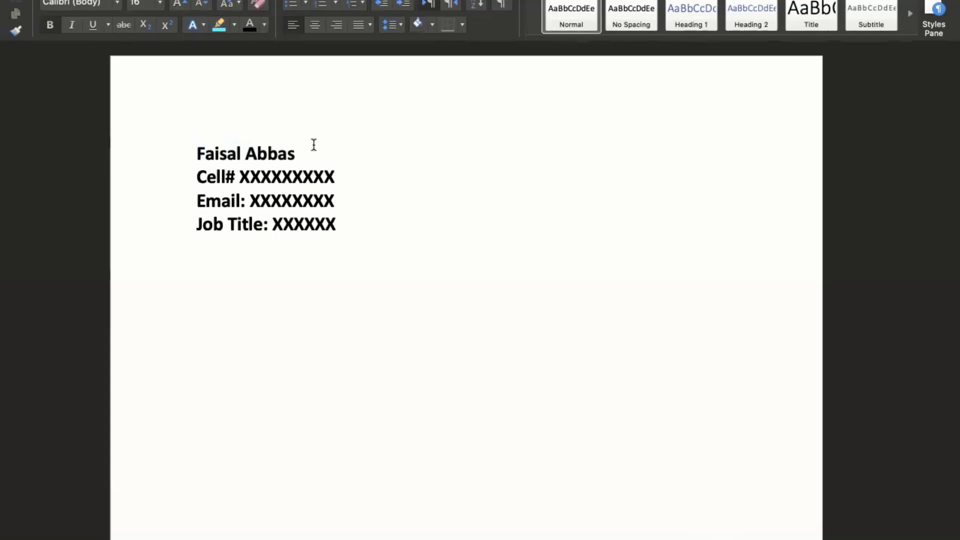
key("Return")
key("Return")
Step: Shrink the contact lines, remove their bold, then bold only the Cell, Email and Job Title labels
left_click_drag(340, 223, 196, 172)
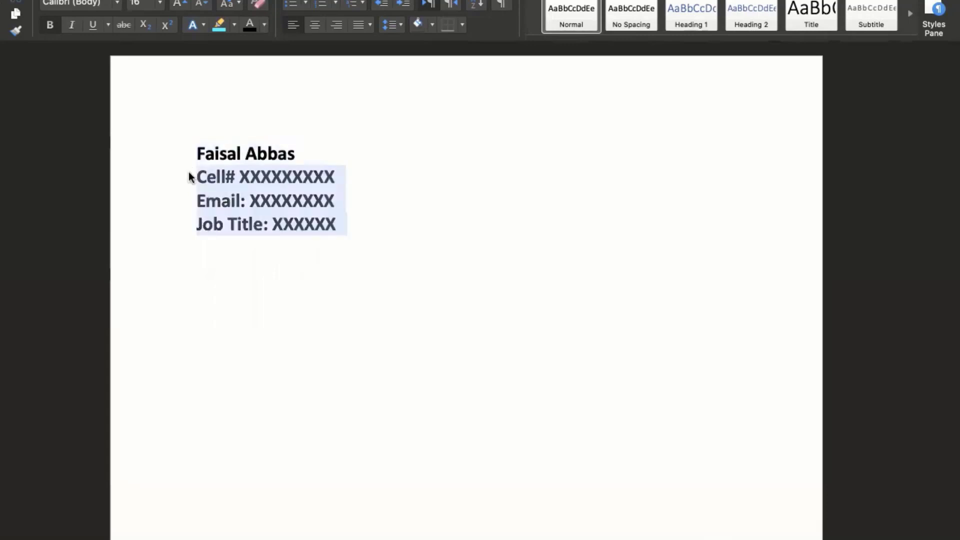
key("super+bracketleft")
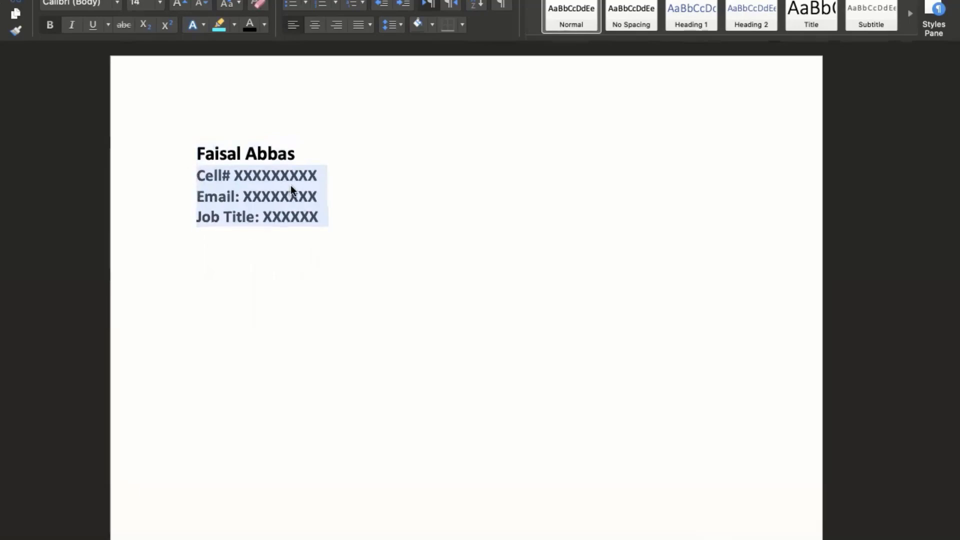
key("super+b")
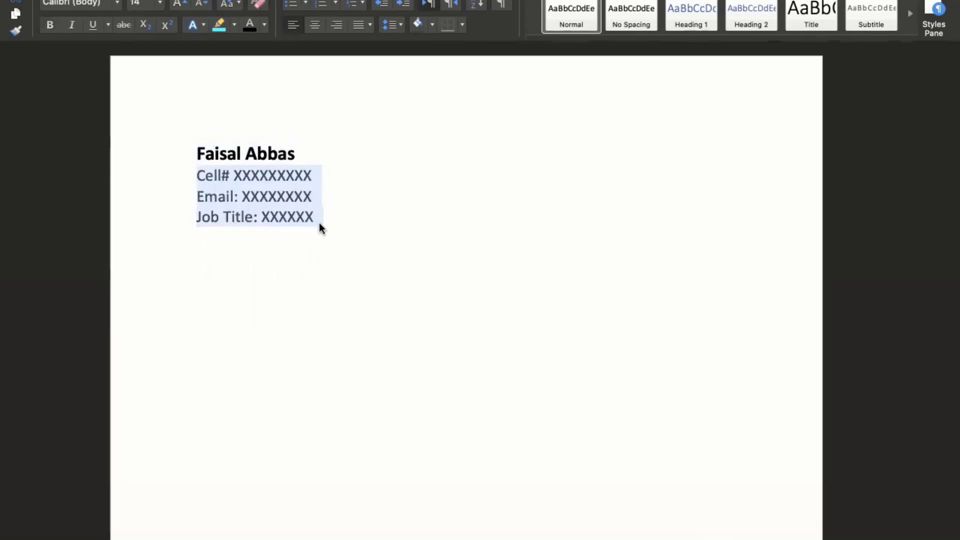
left_click(319, 223)
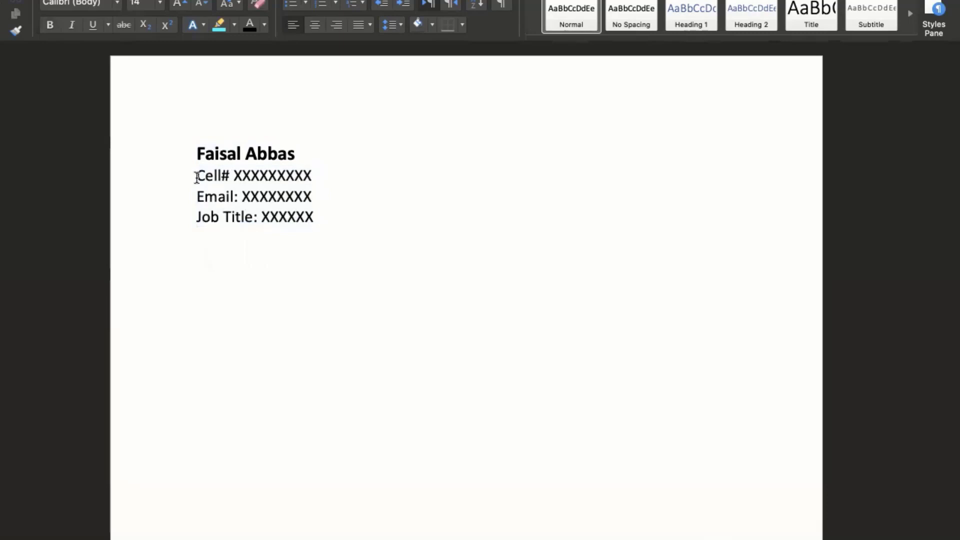
left_click_drag(196, 179, 221, 176)
key("ctrl+b")
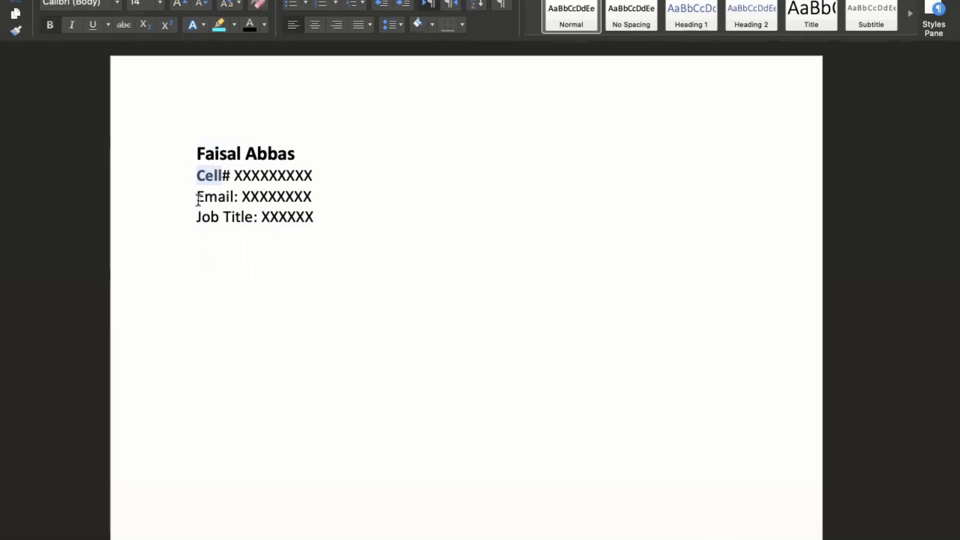
left_click_drag(196, 198, 233, 195)
key("ctrl+b")
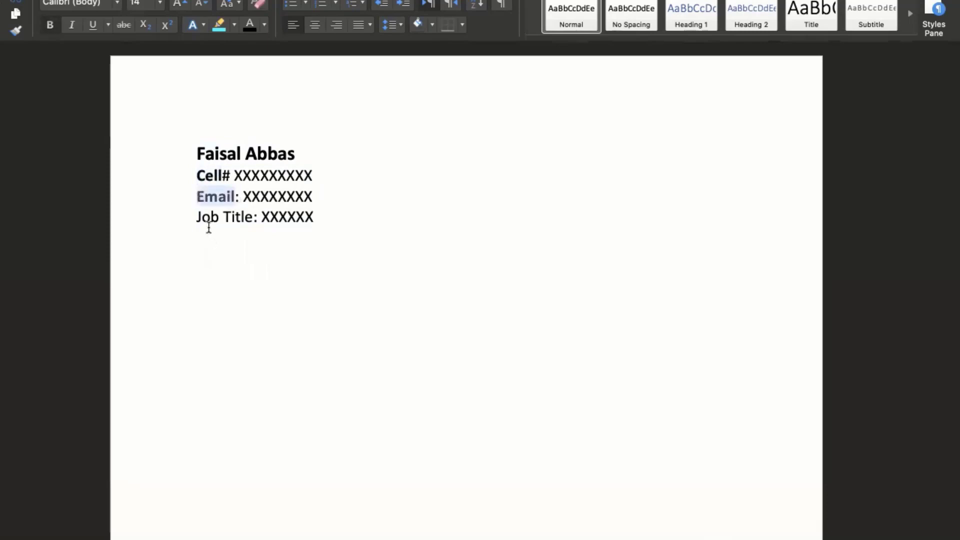
left_click_drag(197, 218, 239, 218)
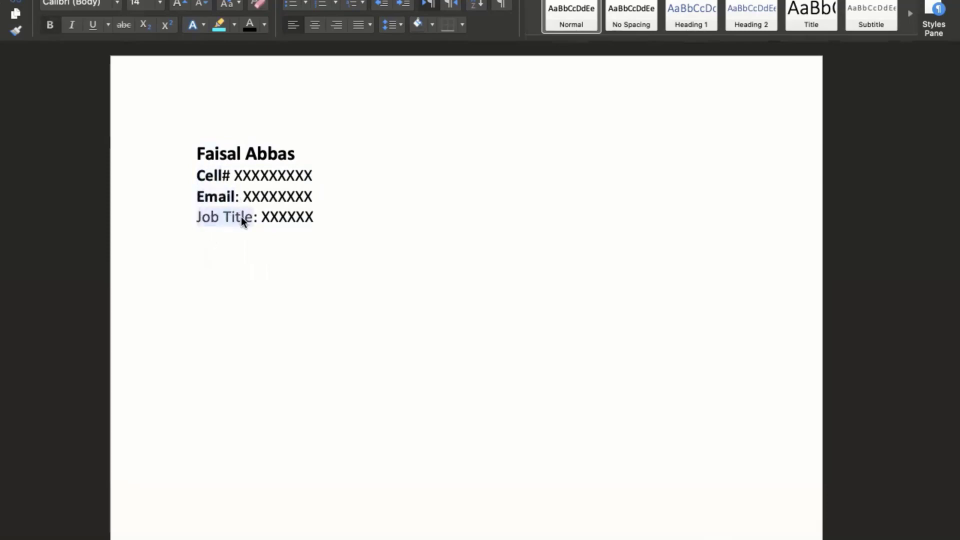
key("ctrl+b")
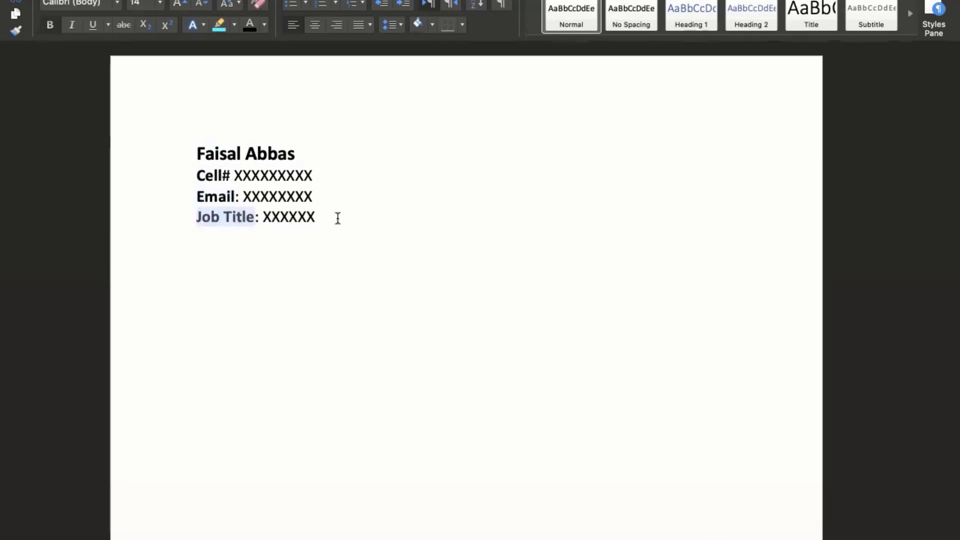
left_click(336, 218)
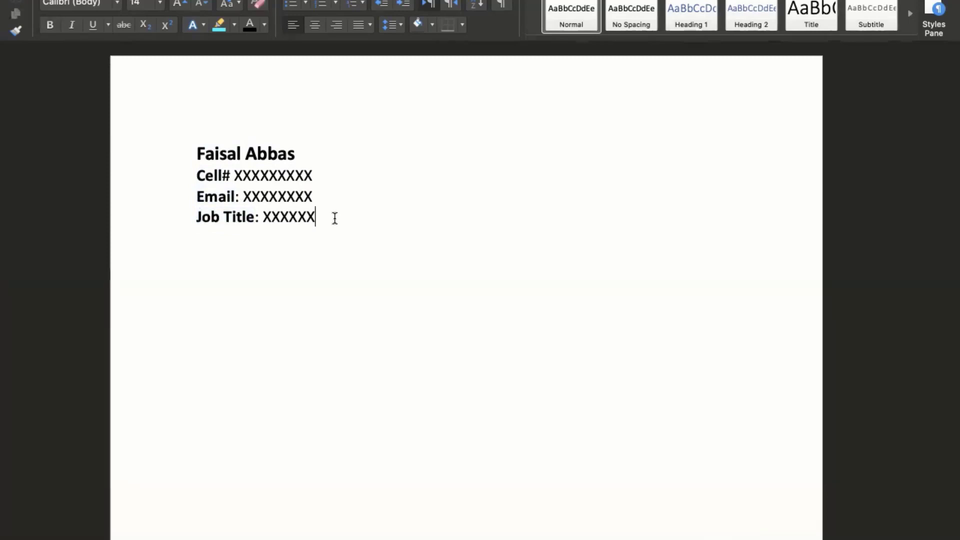
Step: Set the contact lines to 12 pt and add empty lines below the job title
left_click_drag(322, 218, 229, 180)
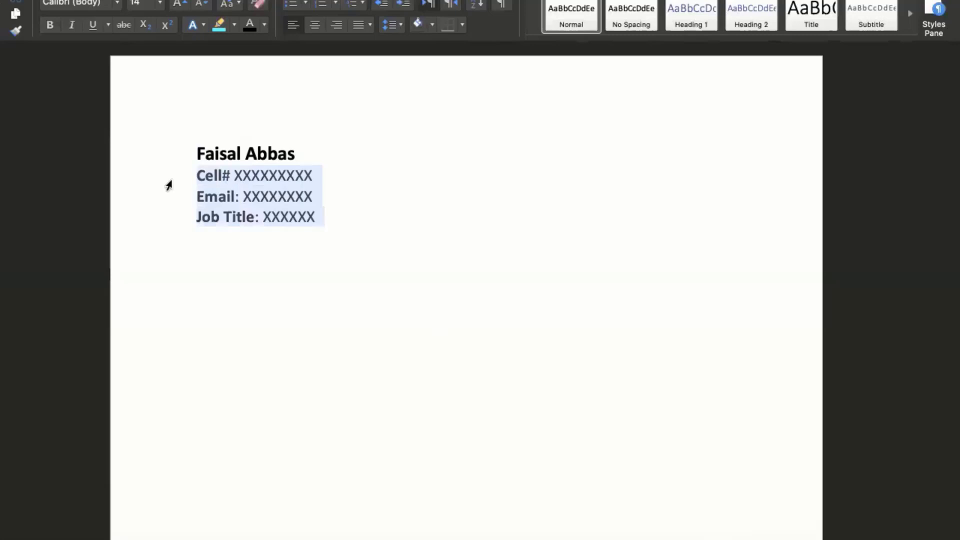
key("super+shift+comma")
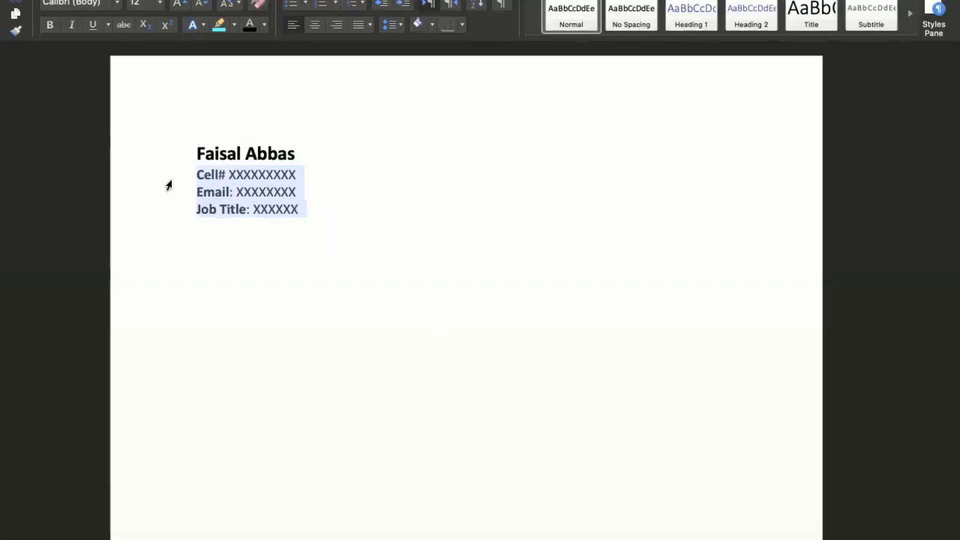
left_click(326, 209)
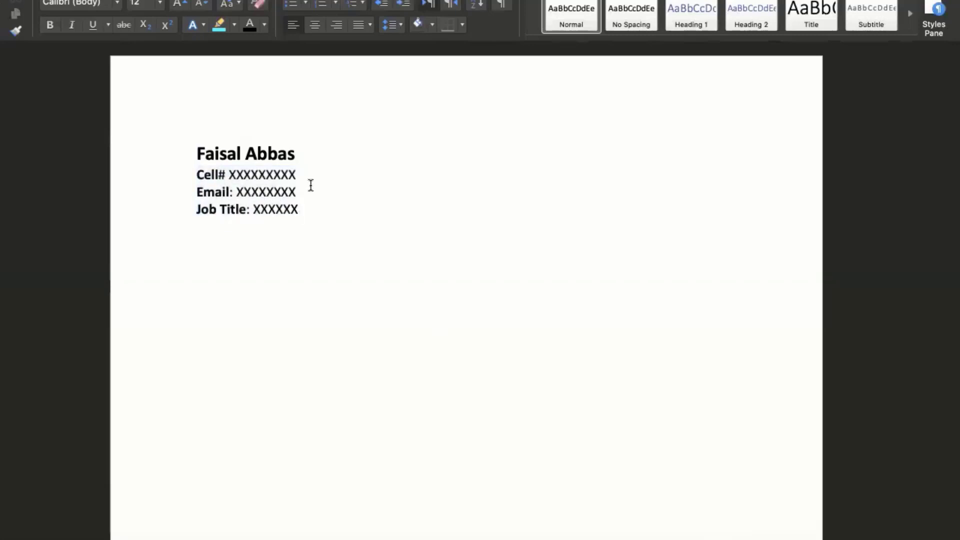
key("Return")
key("Return")
key("super+shift+period")
key("super+shift+period")
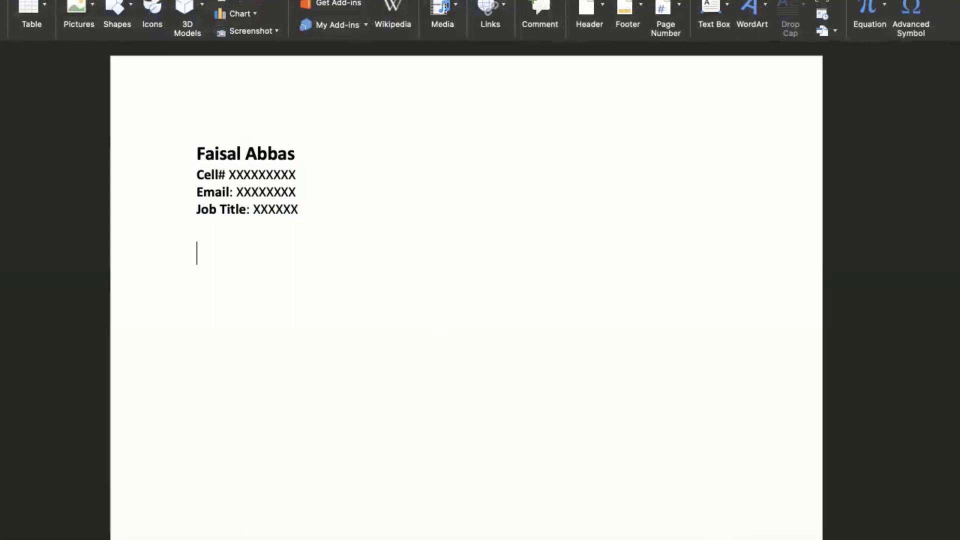
Step: Choose Picture from File under Insert > Pictures, after backing out of the photo browser
left_click(75, 11)
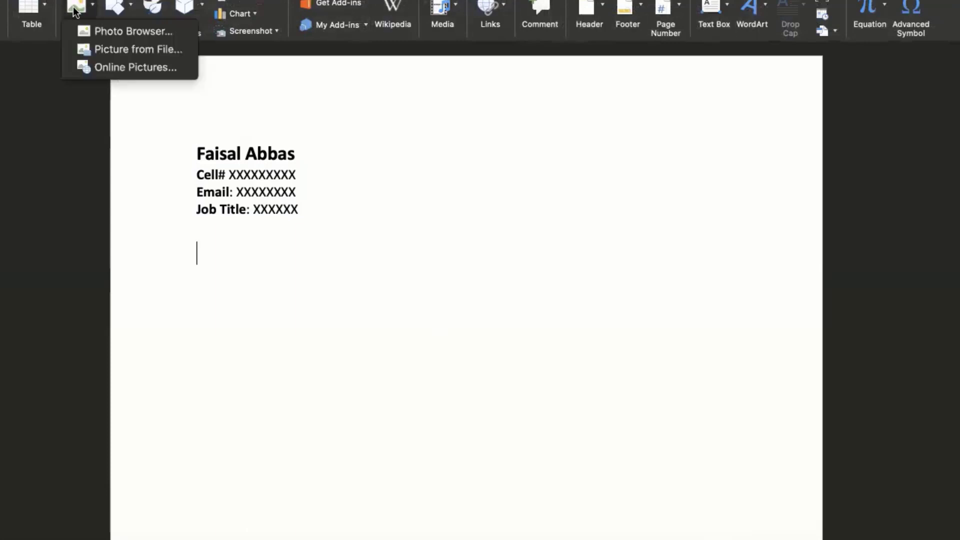
left_click(106, 32)
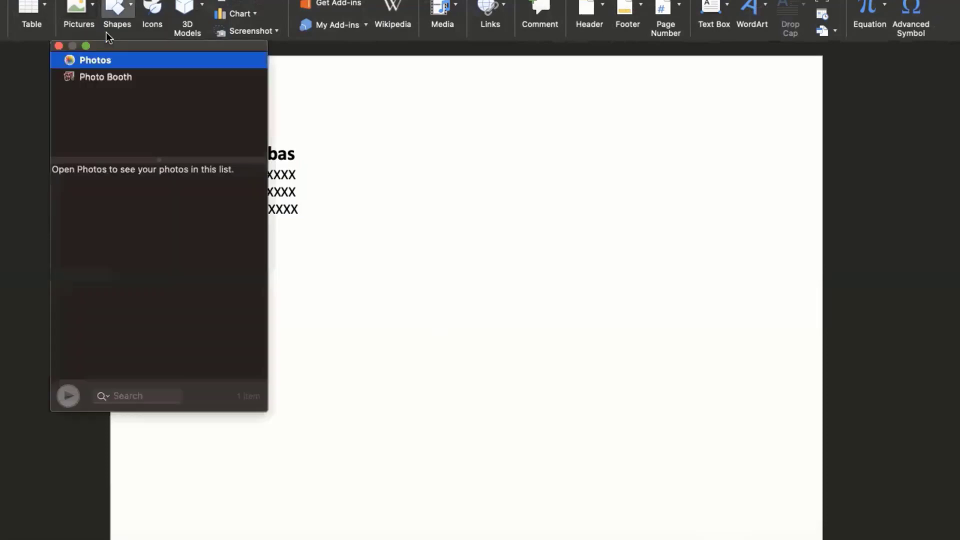
left_click(58, 46)
left_click(78, 12)
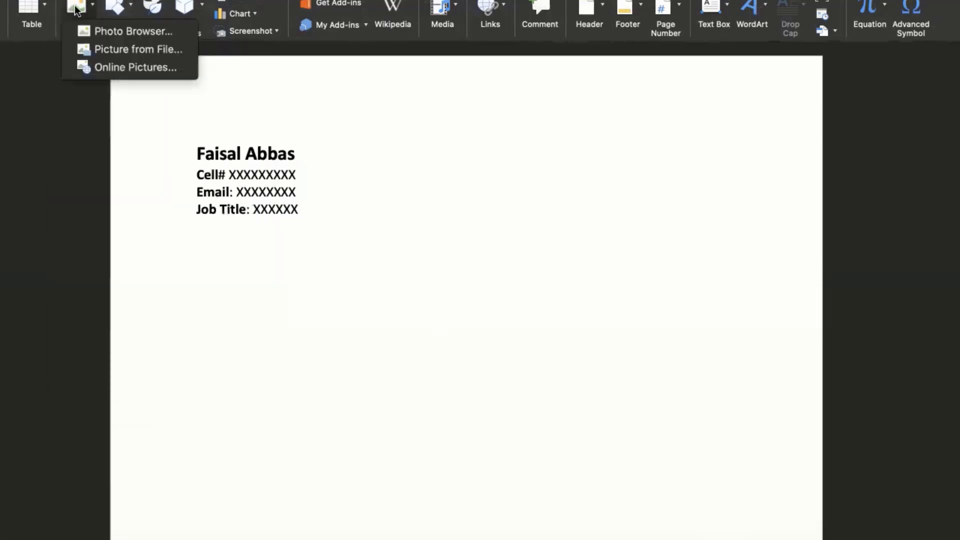
left_click(140, 52)
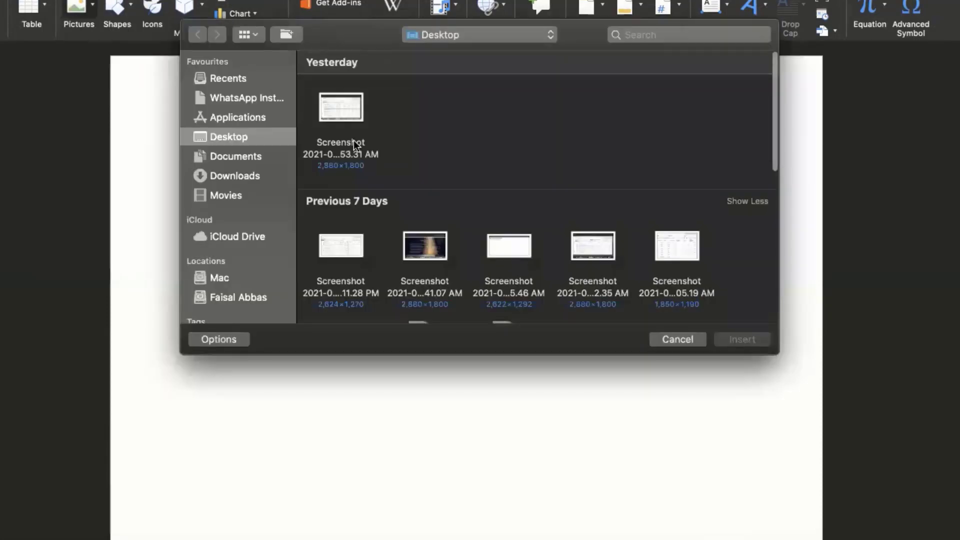
Step: Find the portrait in Downloads under Previous 7 Days and insert it
scroll(353, 140, "down", 5)
scroll(354, 140, "down", 8)
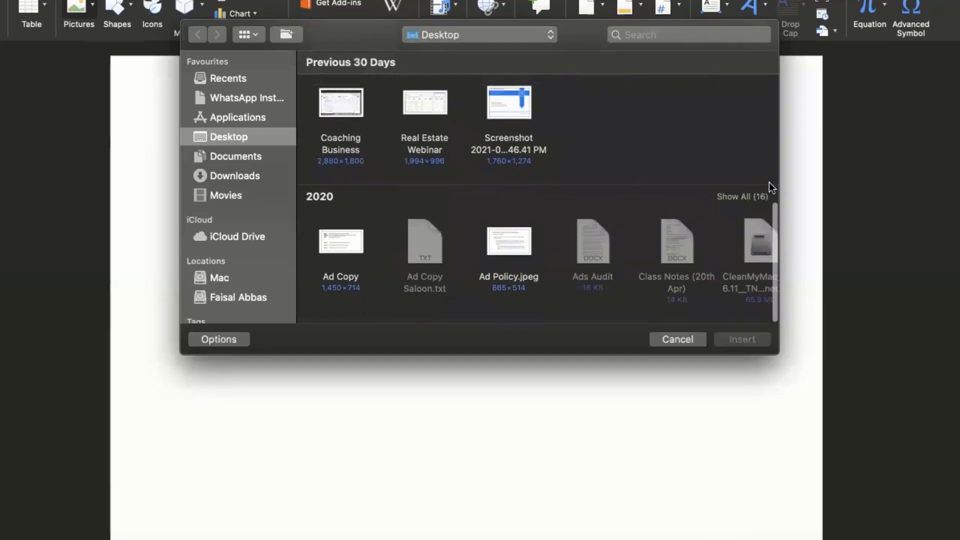
left_click(247, 175)
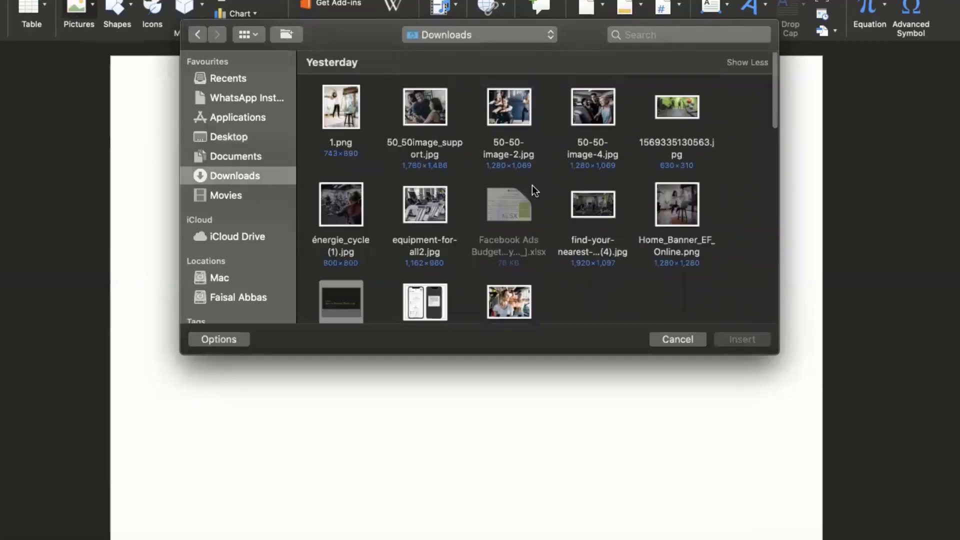
scroll(535, 188, "down", 3)
scroll(535, 189, "down", 4)
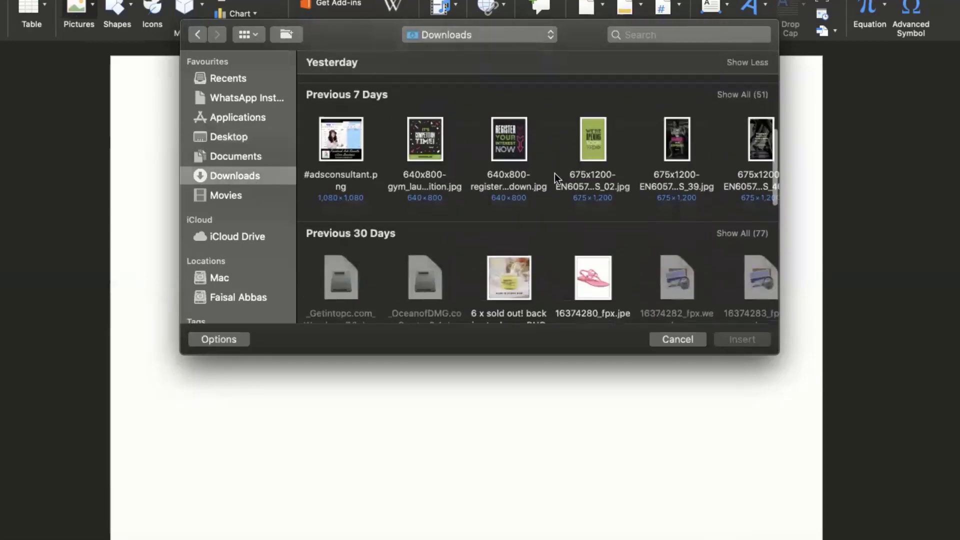
left_click(727, 97)
scroll(657, 157, "down", 5)
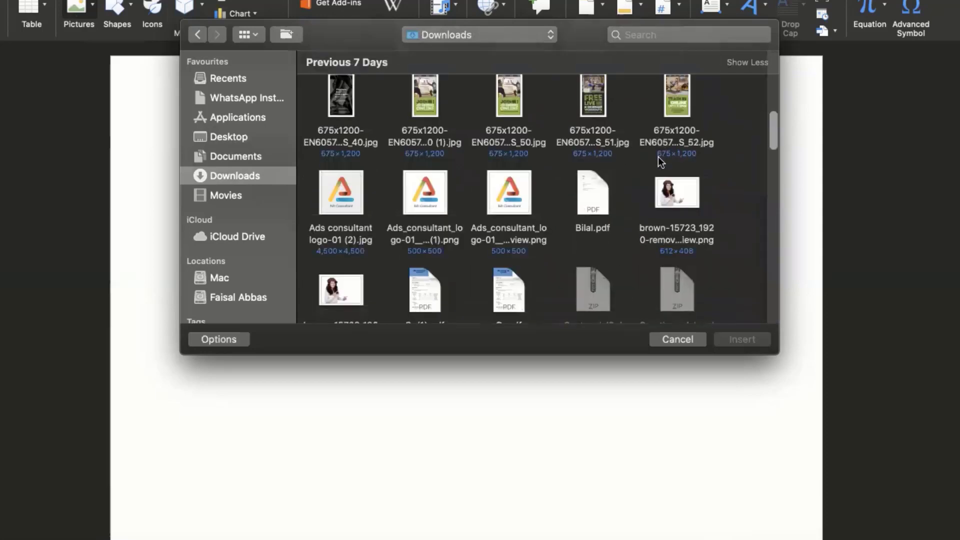
scroll(657, 157, "down", 5)
scroll(658, 157, "down", 5)
scroll(658, 157, "down", 3)
scroll(657, 157, "down", 3)
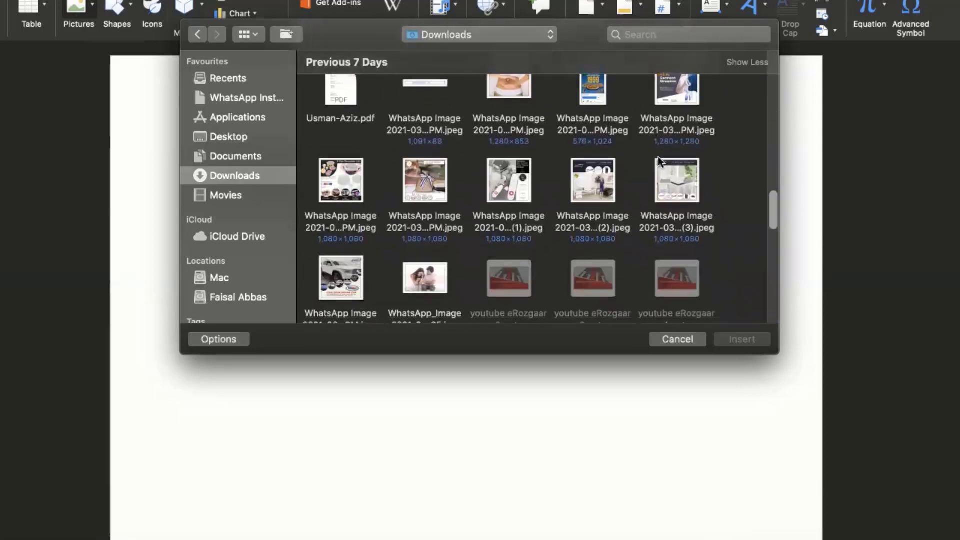
scroll(657, 156, "down", 5)
scroll(657, 156, "down", 5)
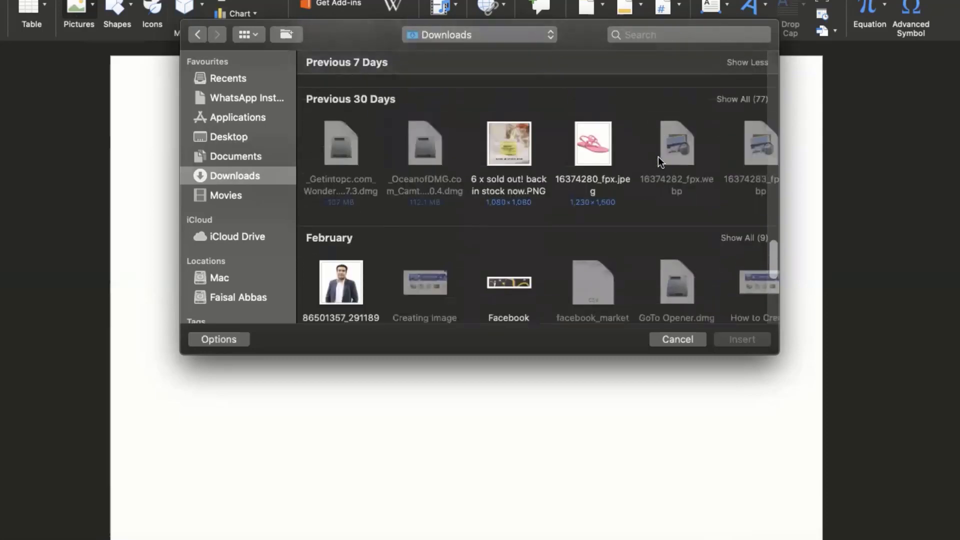
double_click(339, 267)
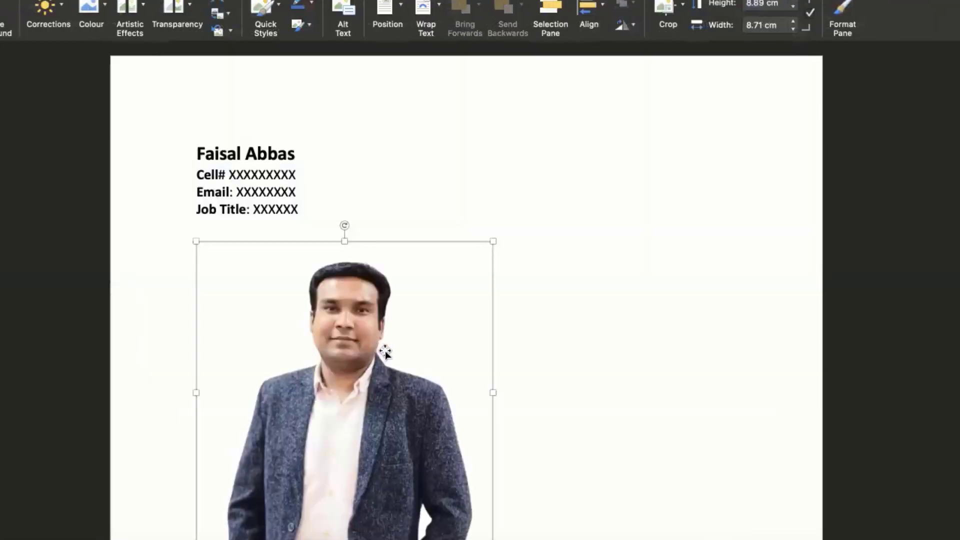
Step: Move the photo up beside the contact lines
left_click_drag(384, 352, 367, 214)
left_click_drag(470, 282, 347, 203)
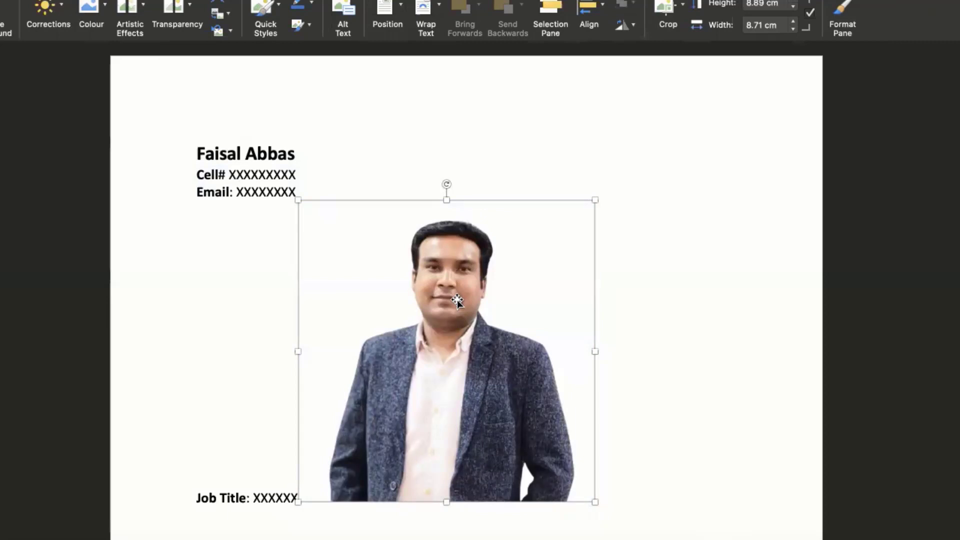
left_click(442, 12)
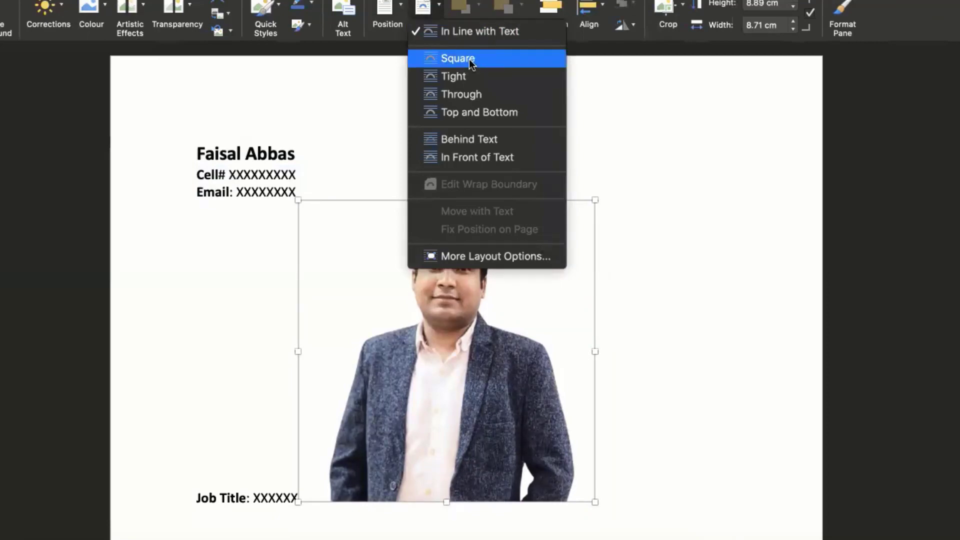
right_click(445, 353)
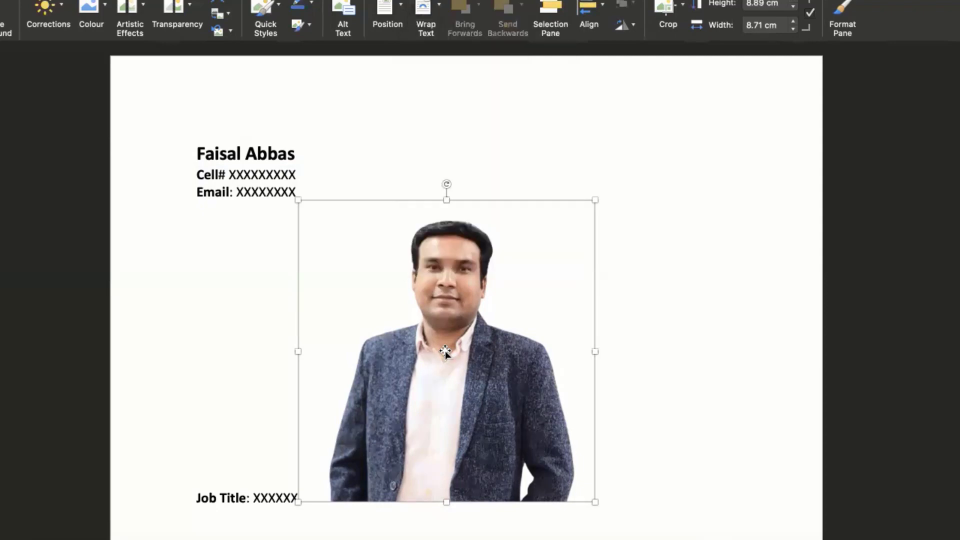
right_click(446, 353)
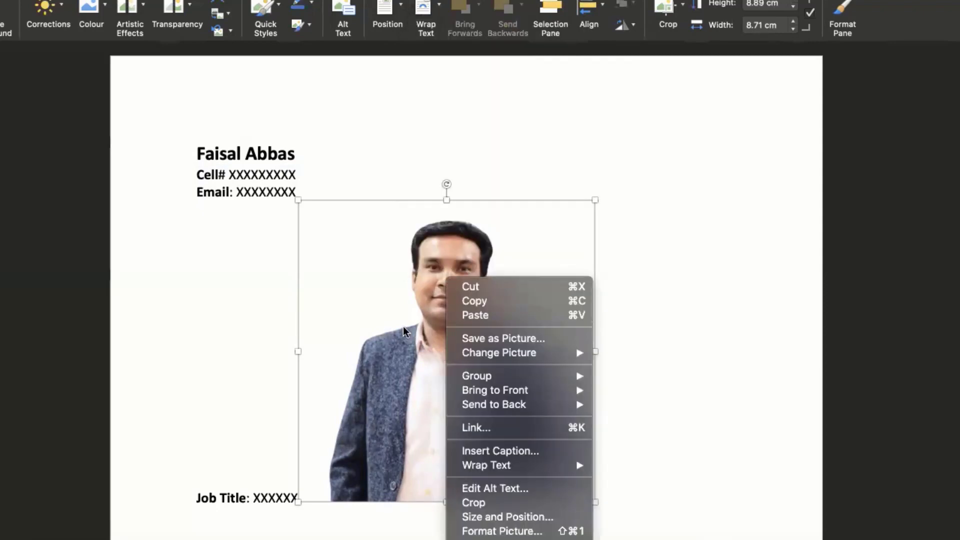
mouse_move(517, 465)
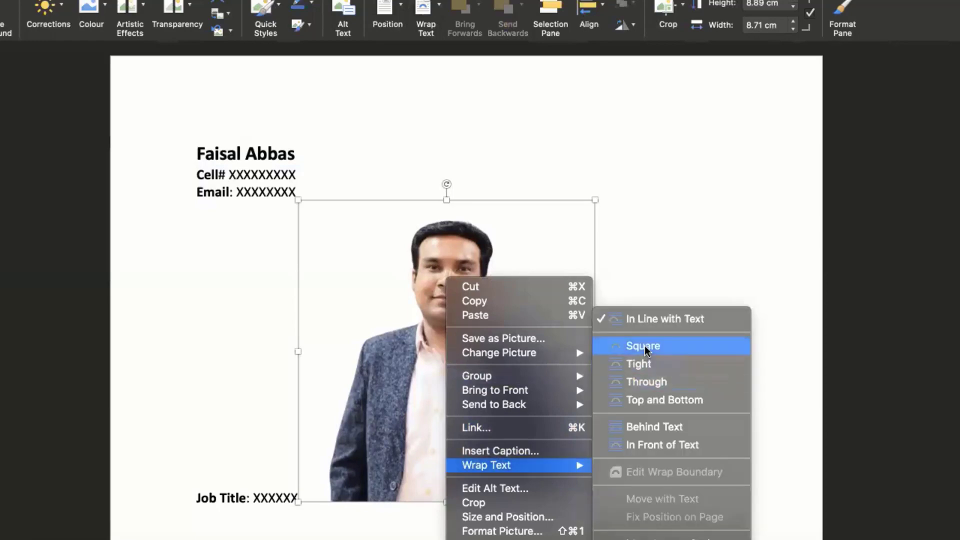
left_click(383, 245)
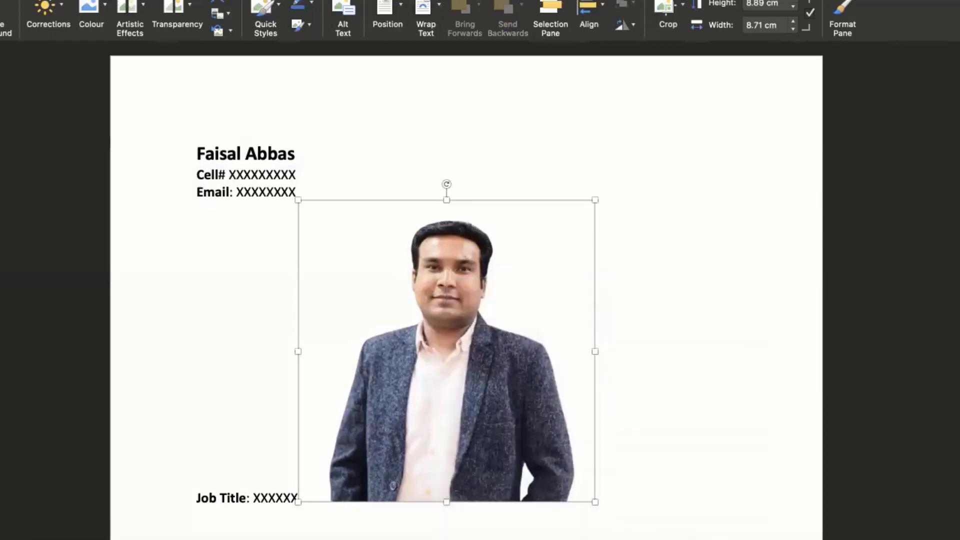
Step: Wrap text squarely around the photo, place it top right, and shrink it to about 2.5 cm
left_click(439, 17)
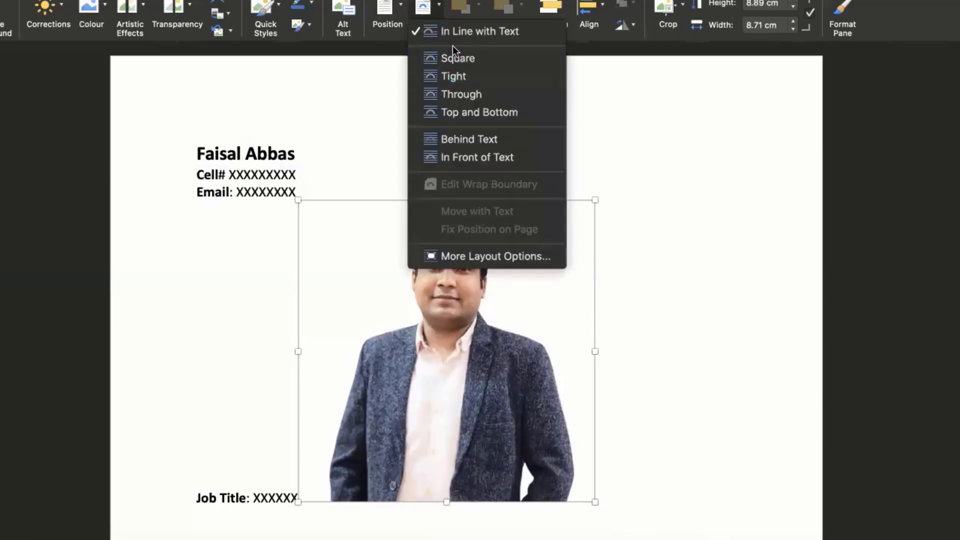
left_click(454, 58)
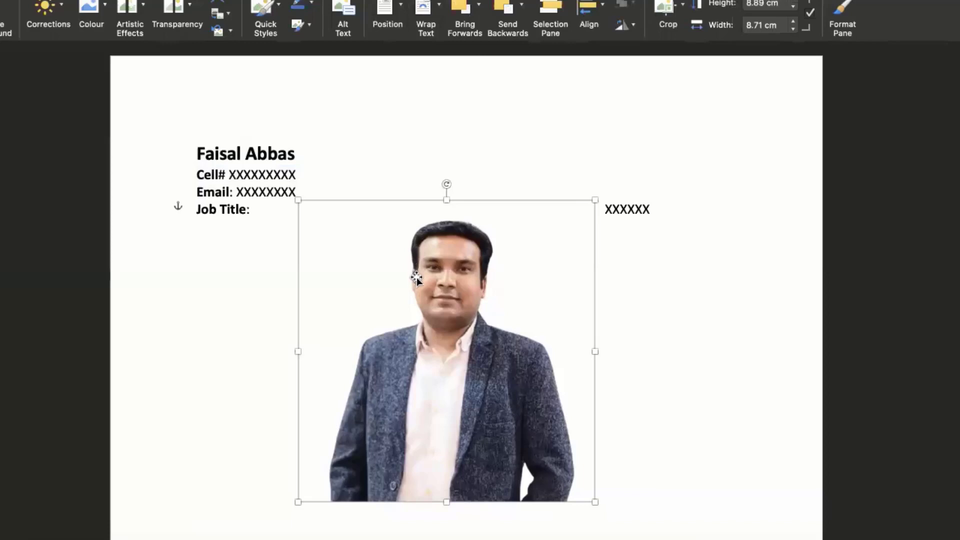
left_click_drag(417, 272, 530, 187)
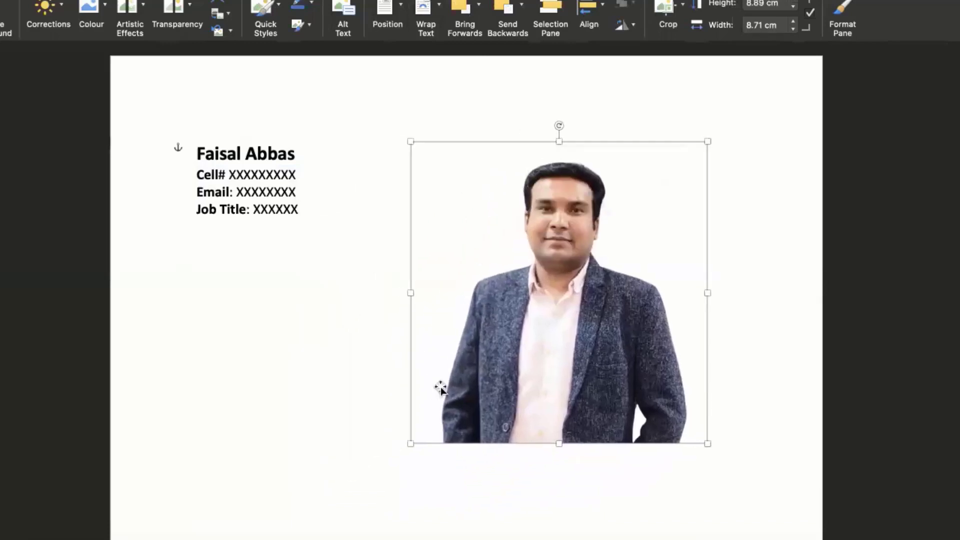
mouse_move(408, 448)
left_mouse_down()
mouse_move(622, 184)
mouse_move(639, 194)
left_mouse_up()
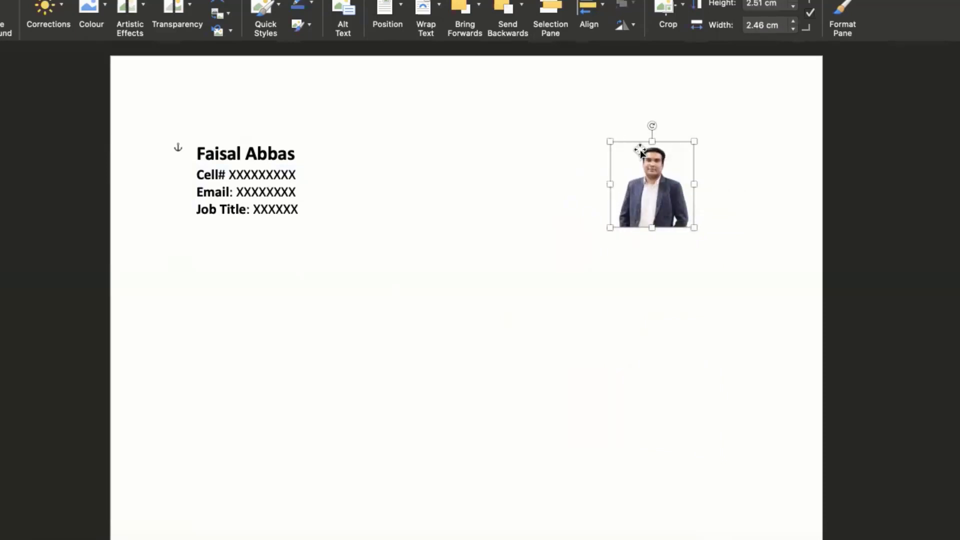
Step: Add a temporary test line of repeated a's below the contact lines
left_click(483, 188)
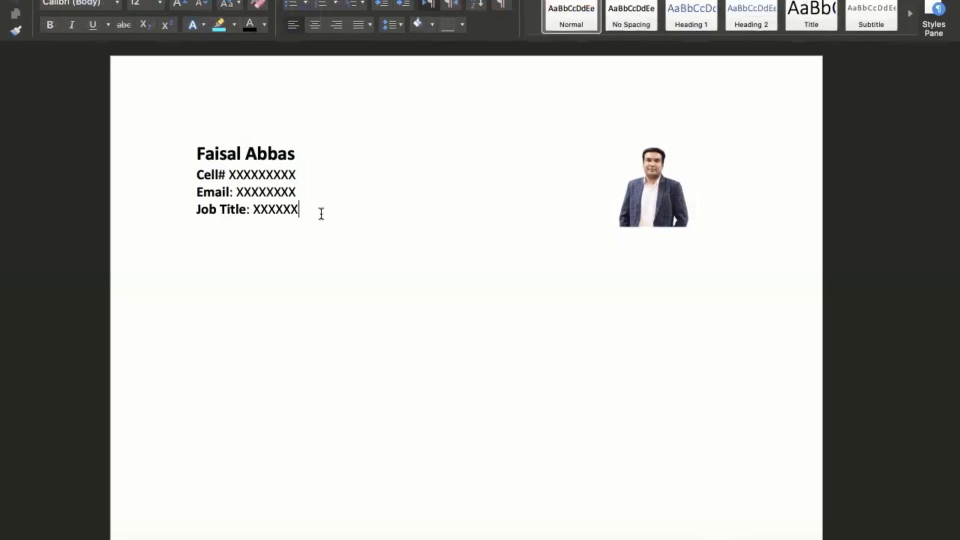
key("Return")
key("Return")
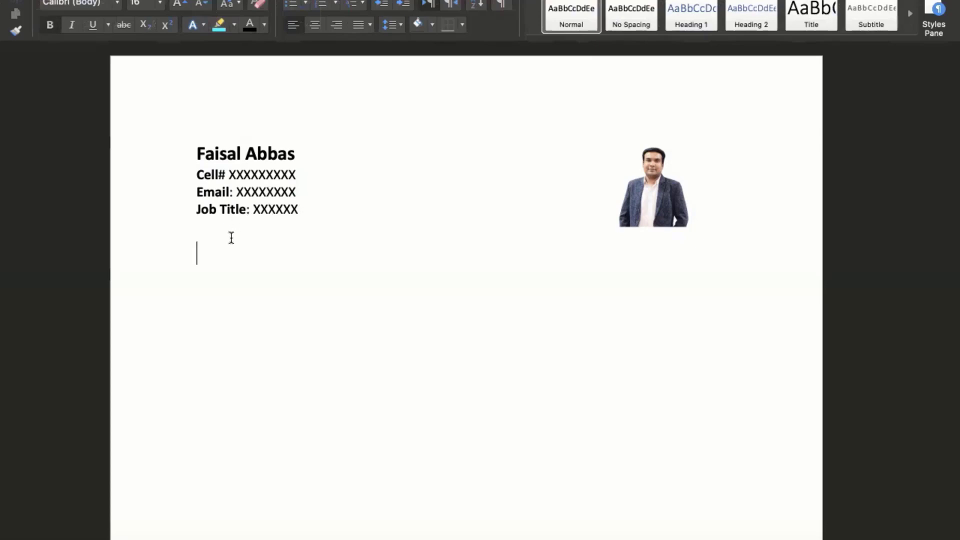
type("a")
type("aaaaaaa")
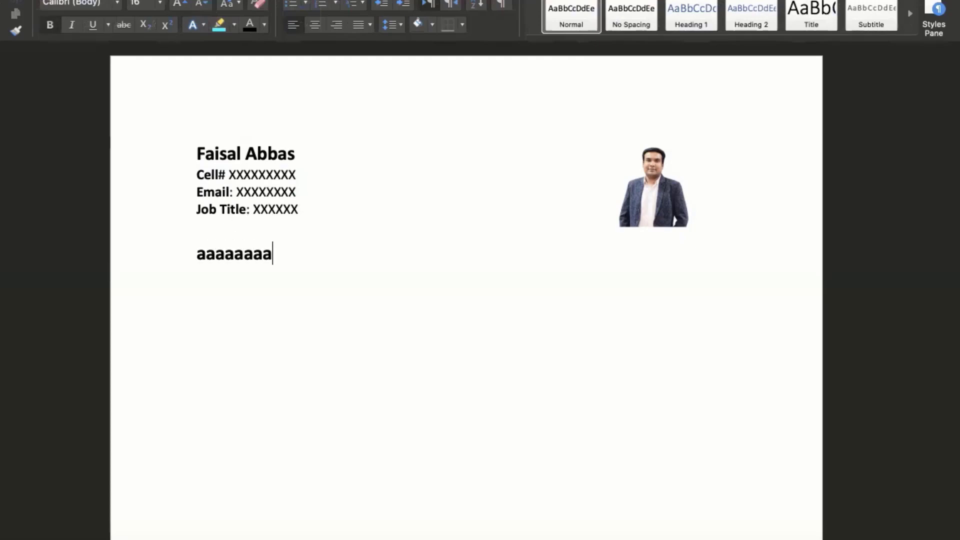
type("aaaaaaaaaa")
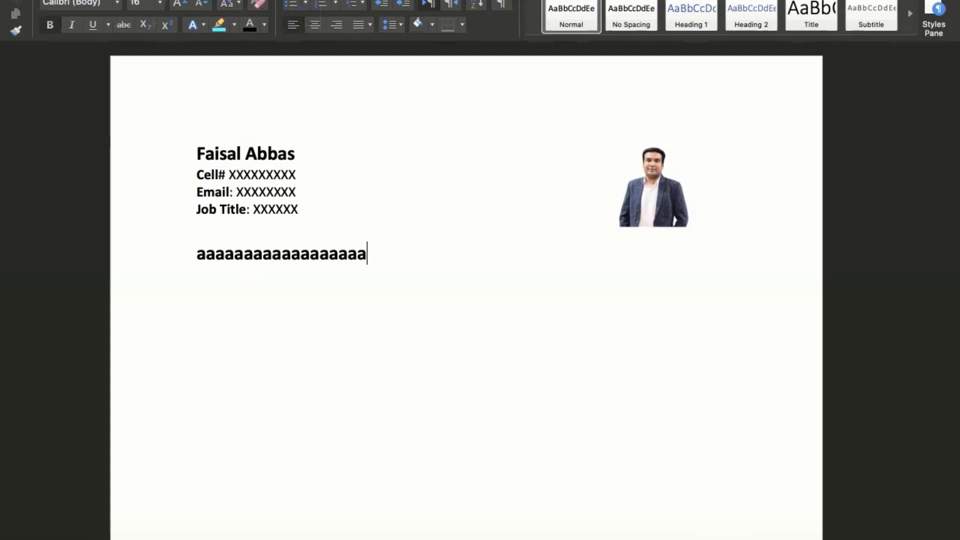
type("aaaaaaaa")
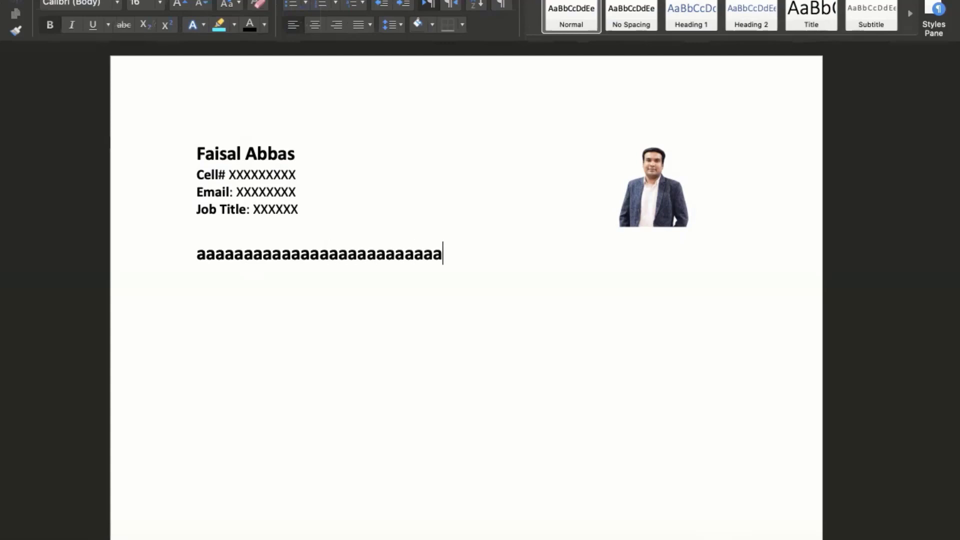
type("aaaaaaaaaa")
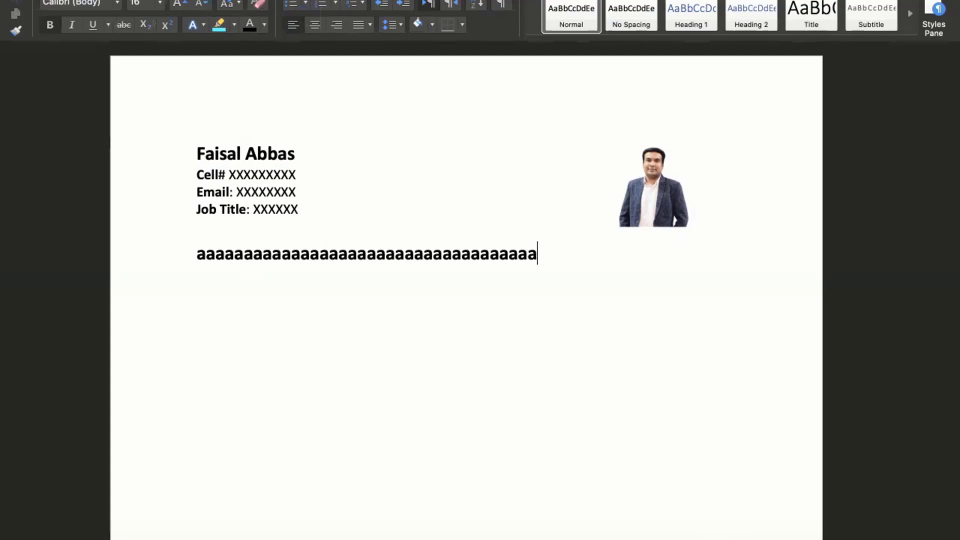
type("aaaaaaaaaaa")
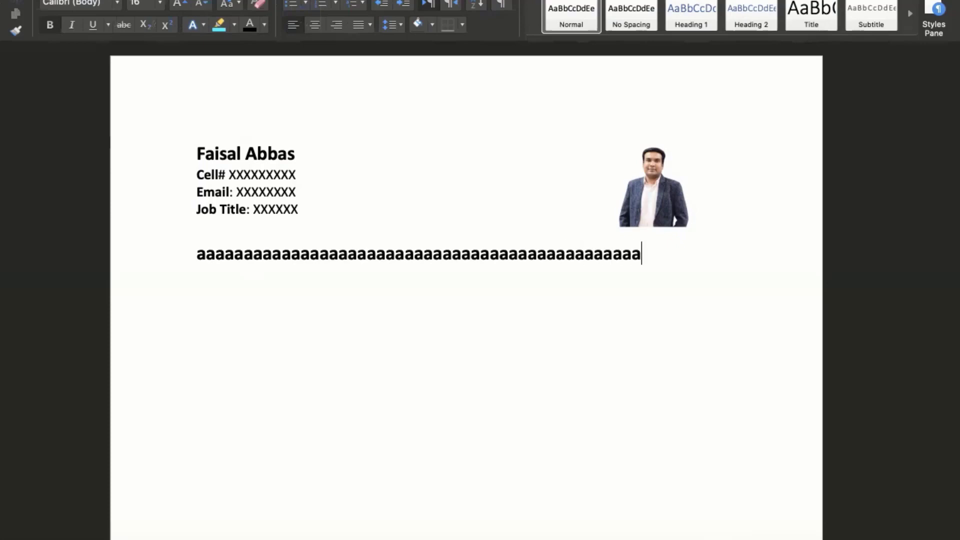
type("aaaaaaaaa")
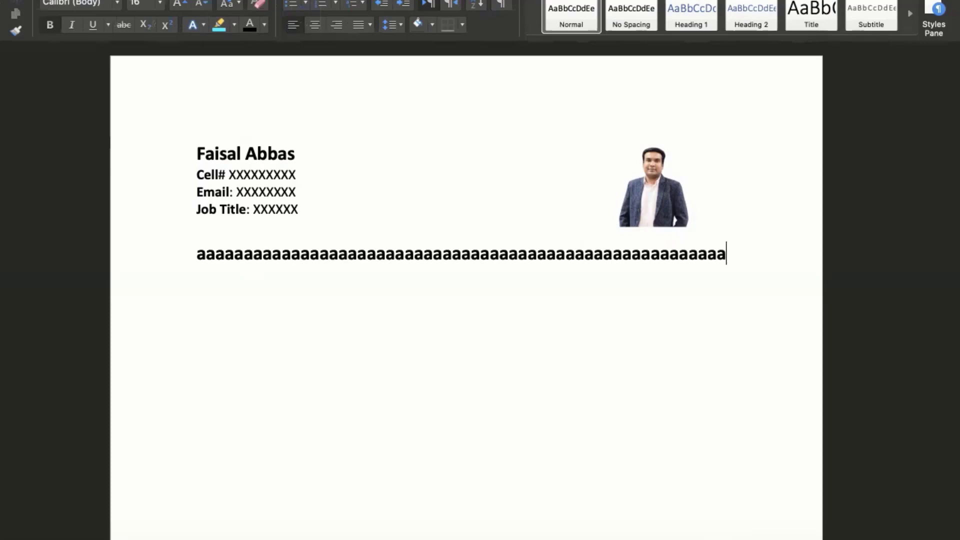
Step: Delete the line of a's under the Job Title line
key("BackSpace")
key("BackSpace")
triple_click(228, 242)
key("BackSpace")
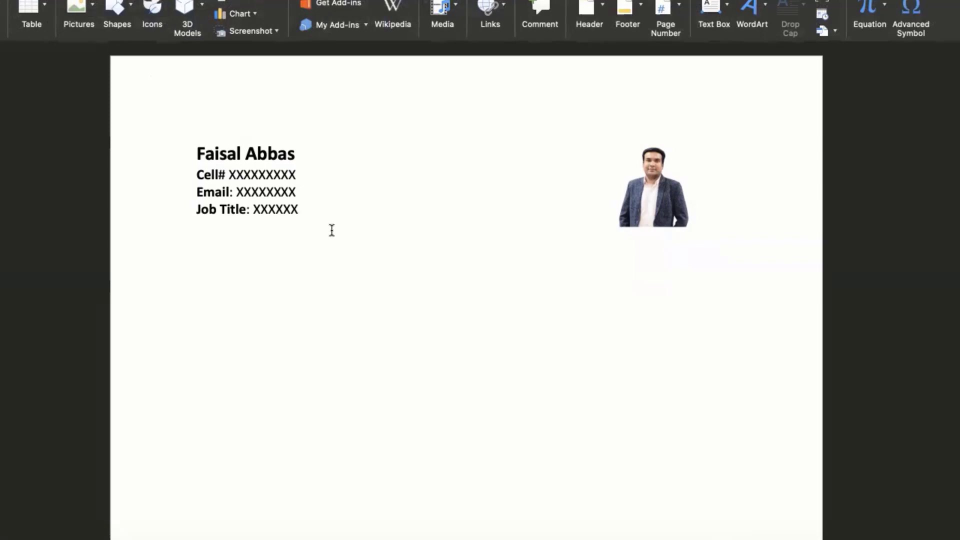
Step: Draw a straight horizontal line across the page under Job Title, lowered slightly
left_click(134, 15)
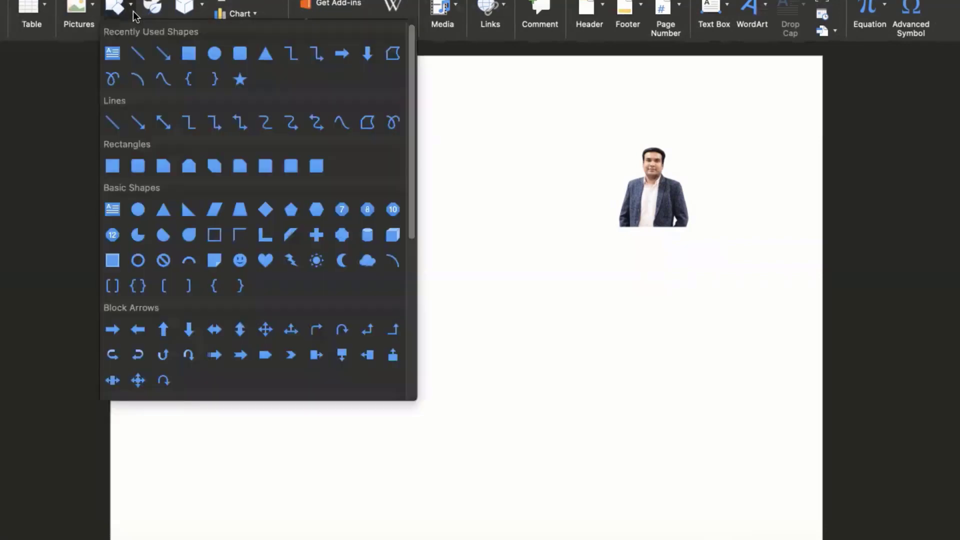
left_click(138, 53)
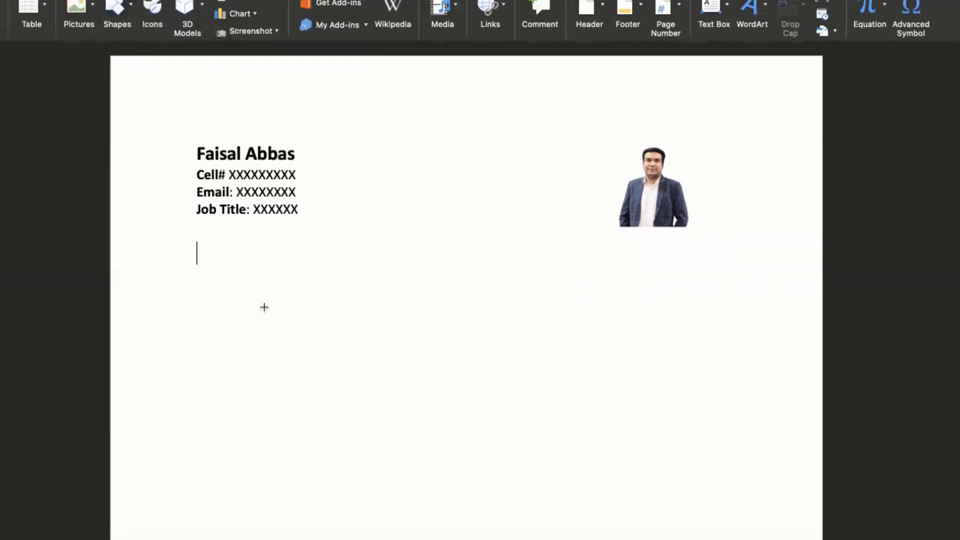
left_click_drag(201, 224, 716, 227)
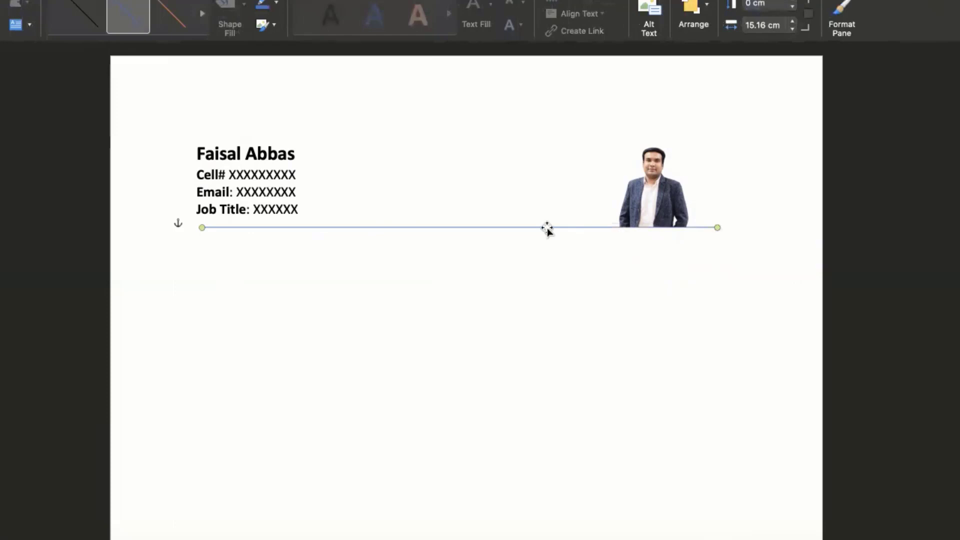
left_click_drag(541, 228, 541, 231)
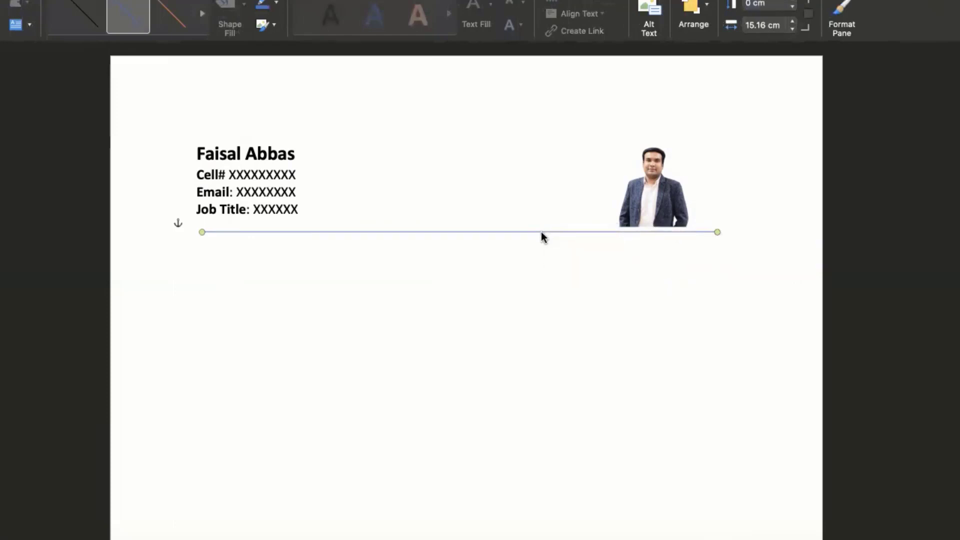
left_click(544, 259)
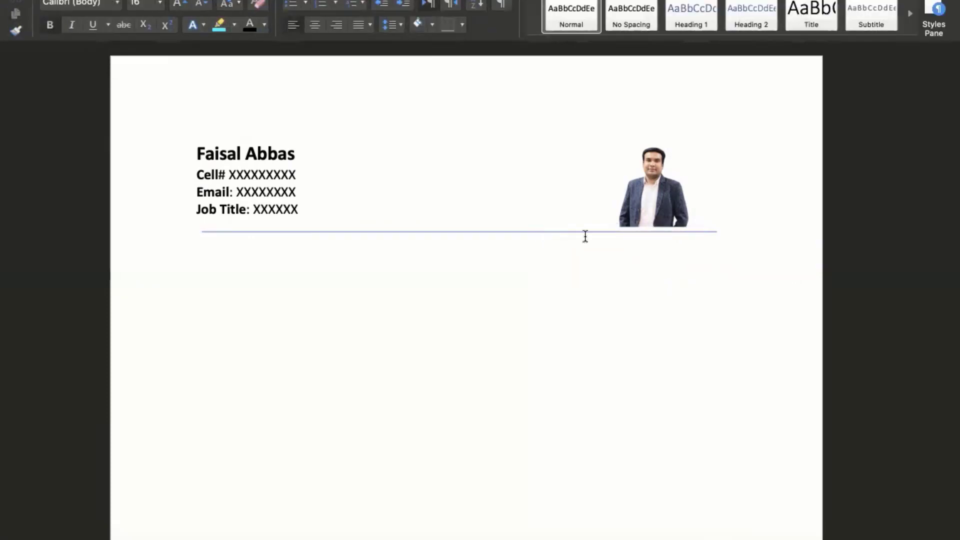
Step: Lower the photo to rest on the rule, then select the horizontal line
left_click(663, 204)
left_click_drag(663, 205, 664, 209)
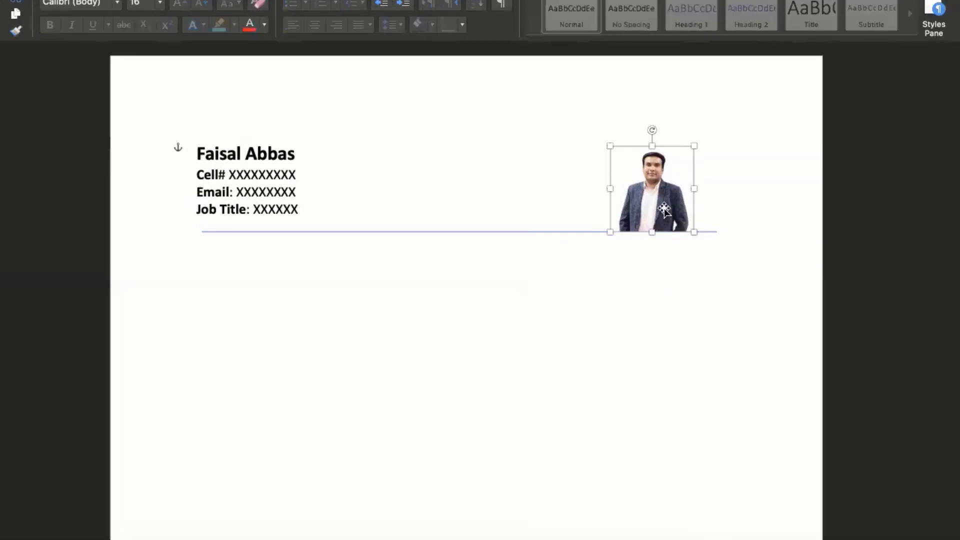
left_click(634, 246)
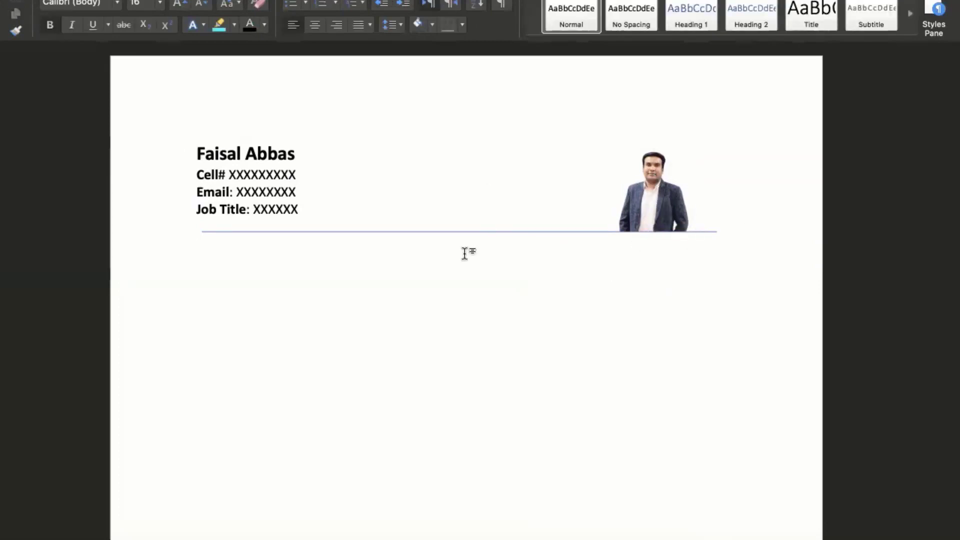
left_click(424, 231)
left_click(426, 232)
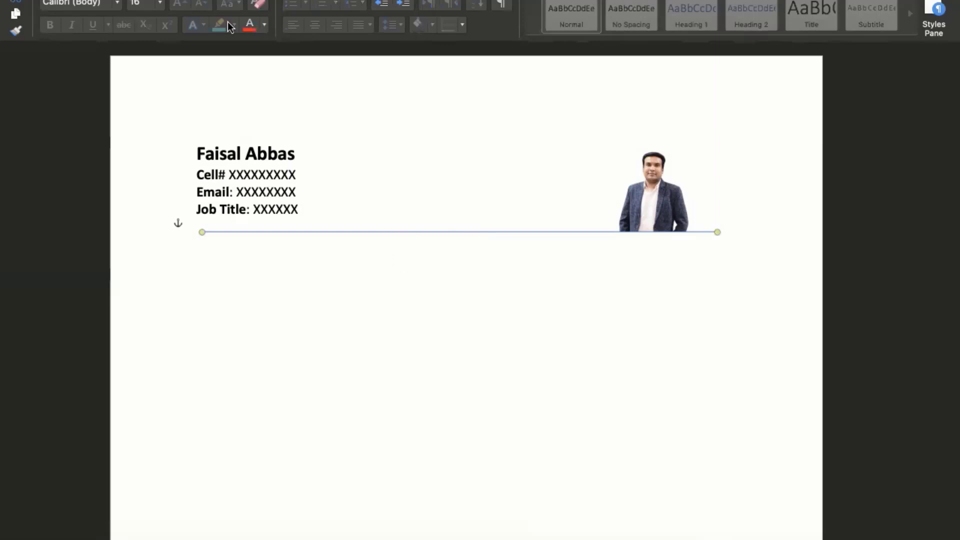
Step: Type the heading 'Summary:' on the line below the rule
left_click(350, 1)
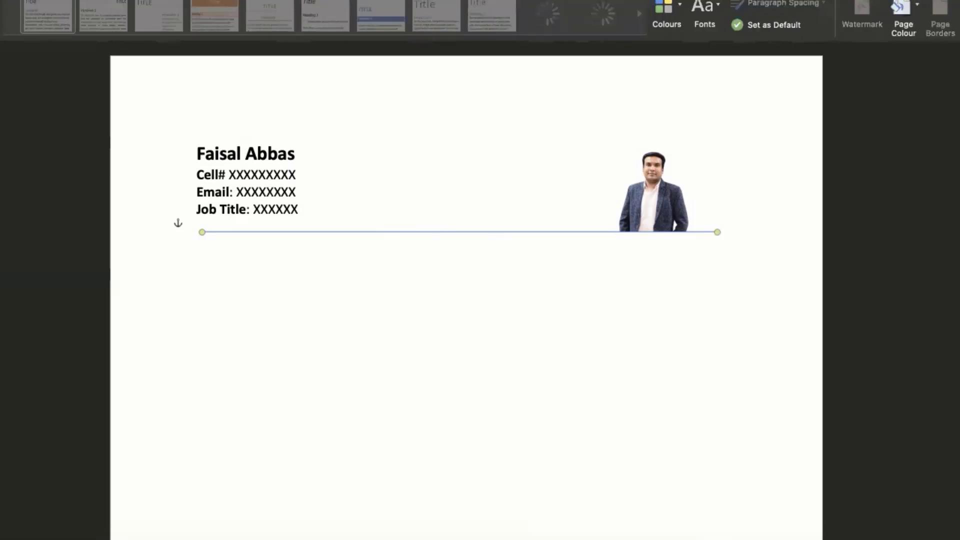
left_click(375, 342)
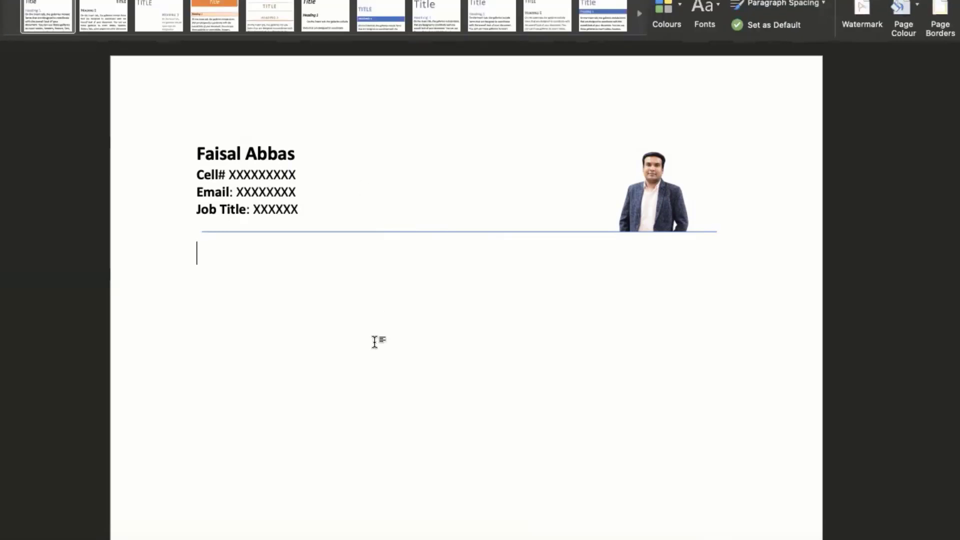
type("Su")
type("mmary:")
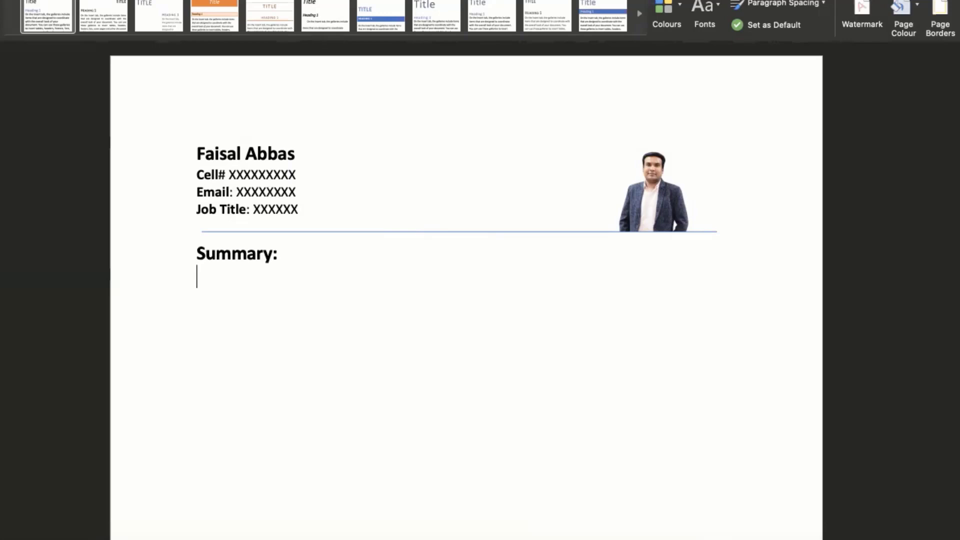
Step: Shrink the Summary: heading to 14 pt and add two empty lines beneath it
left_click(70, 1)
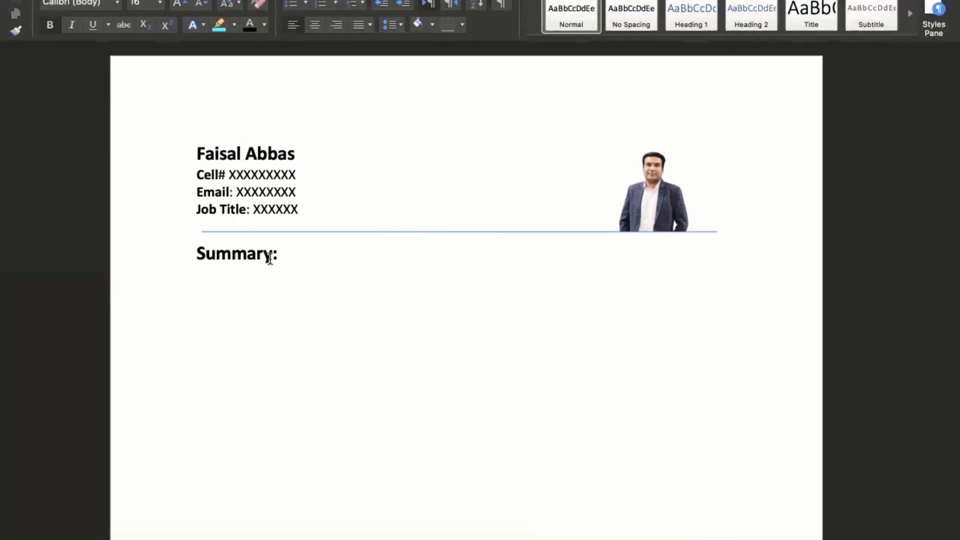
triple_click(238, 256)
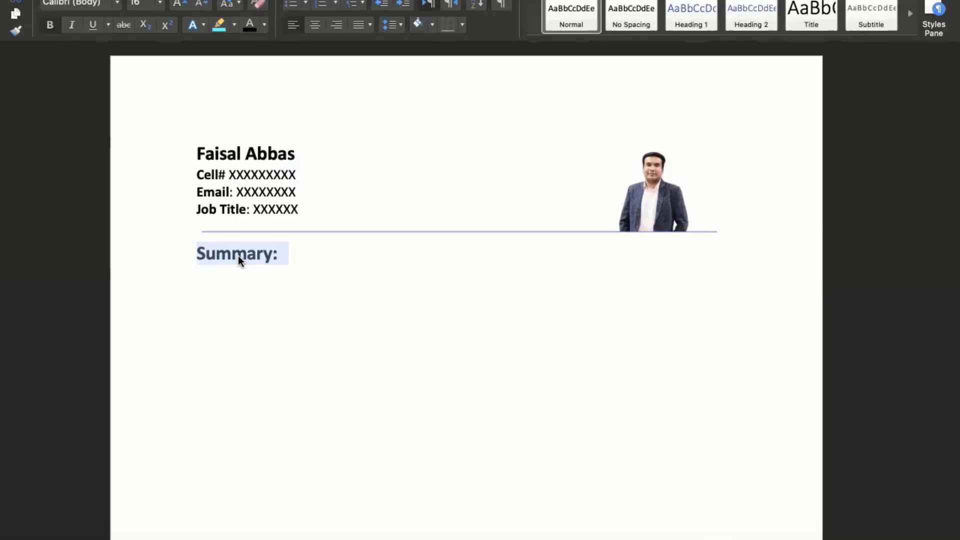
key("super+shift+comma")
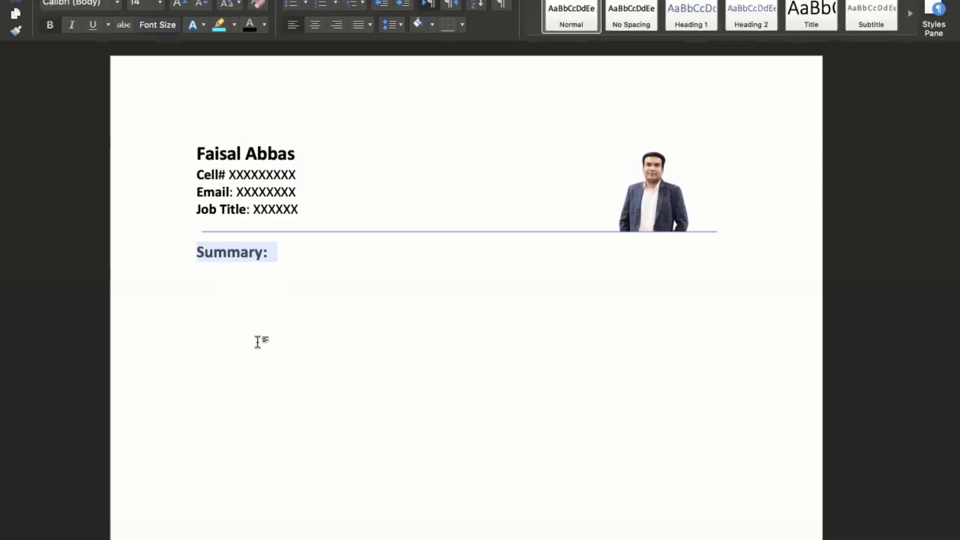
left_click(294, 298)
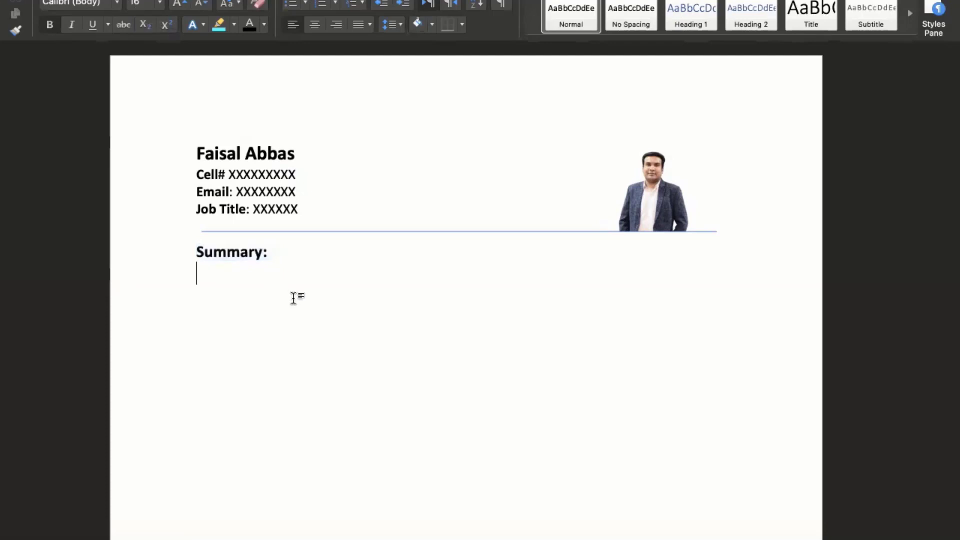
key("Return")
left_click(294, 298)
key("Return")
Step: Type the 'Experience' heading and drop the trailing question mark
type("Exp")
type("erience")
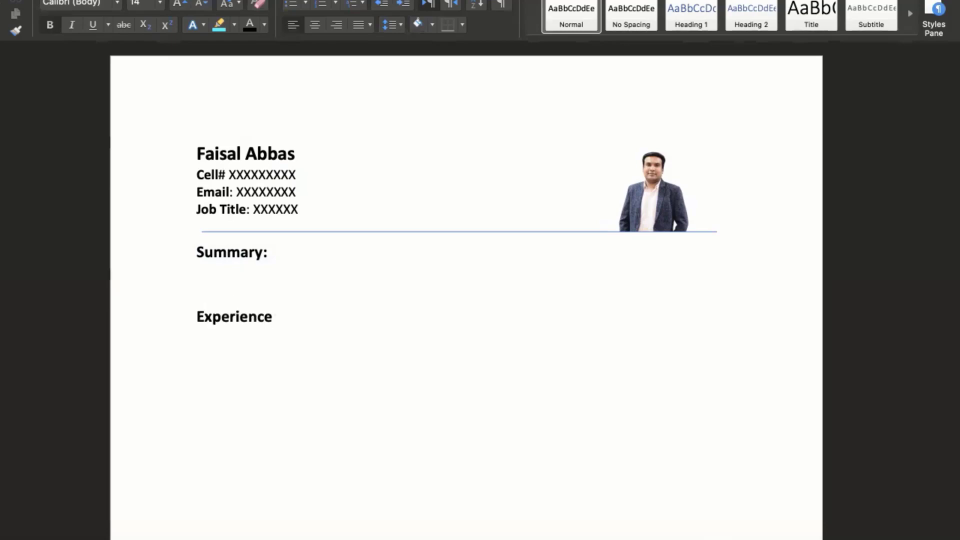
type("?")
key("BackSpace")
type("?")
key("Return")
Step: Discard the trial 'Education?' line, end the heading with a colon, and add an empty line
type("Educat")
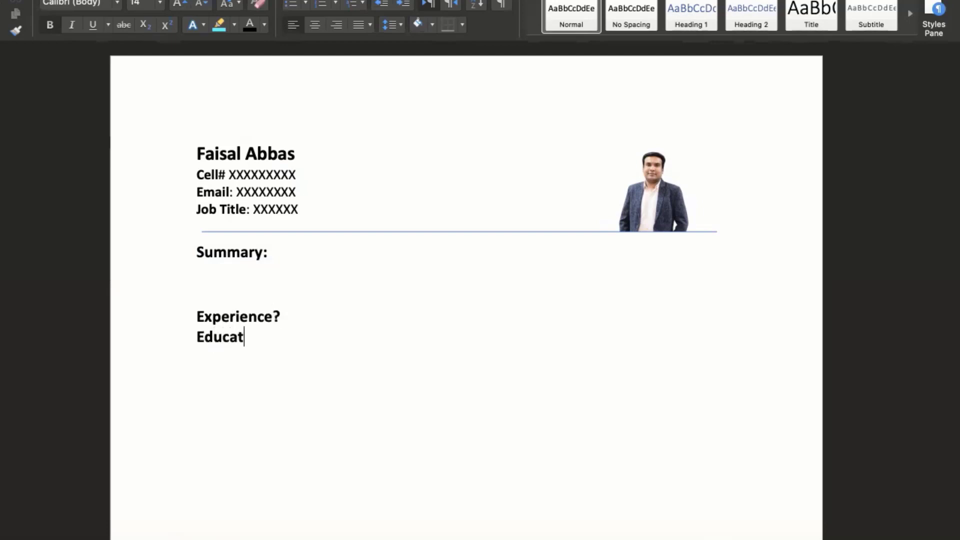
type("ion?")
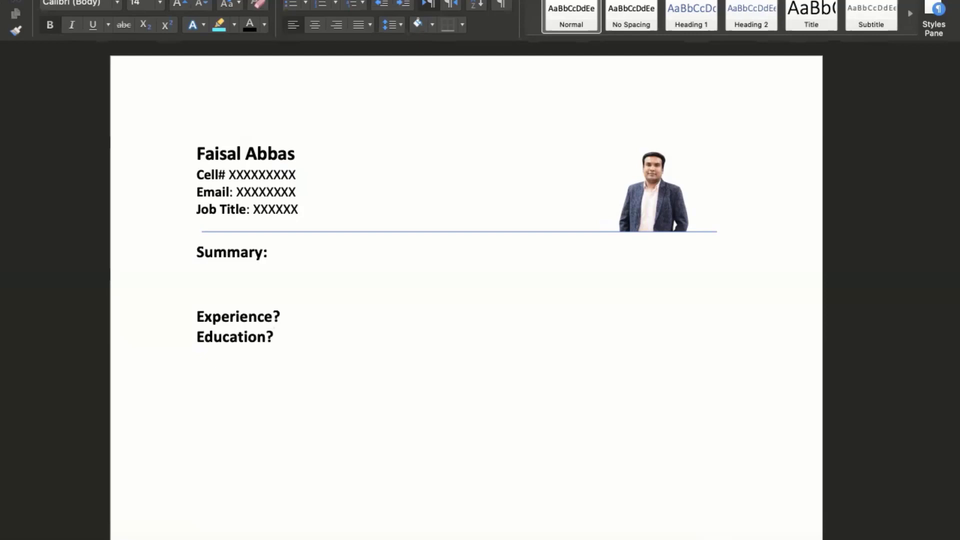
key("BackSpace")
key("BackSpace")
key("BackSpace")
key("BackSpace")
key("BackSpace")
key("BackSpace")
key("BackSpace")
key("BackSpace")
key("BackSpace")
key("BackSpace")
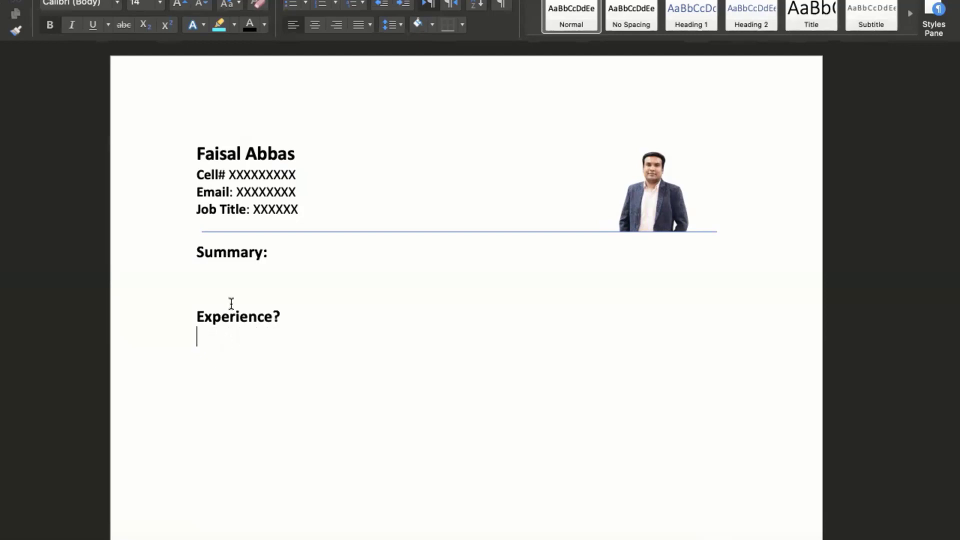
key("BackSpace")
key("BackSpace")
type(":")
key("Return")
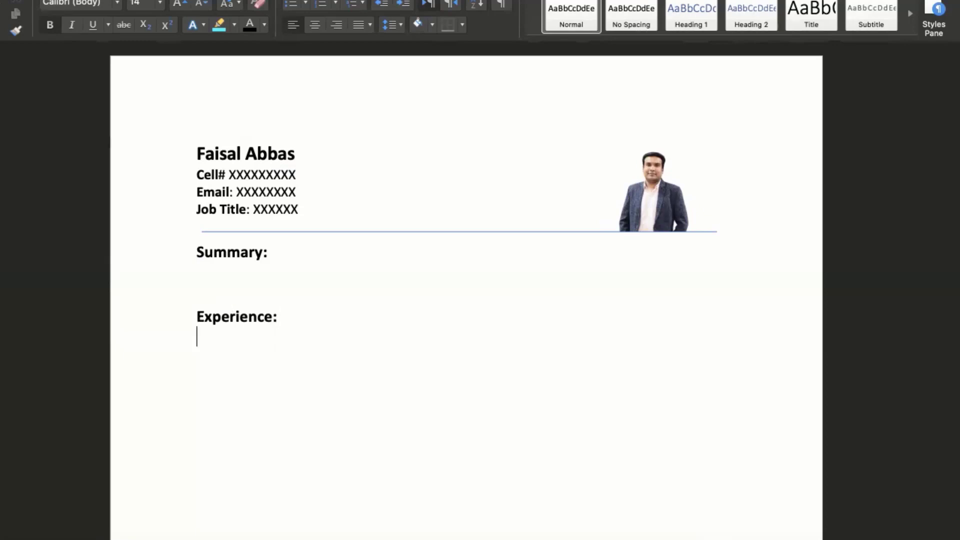